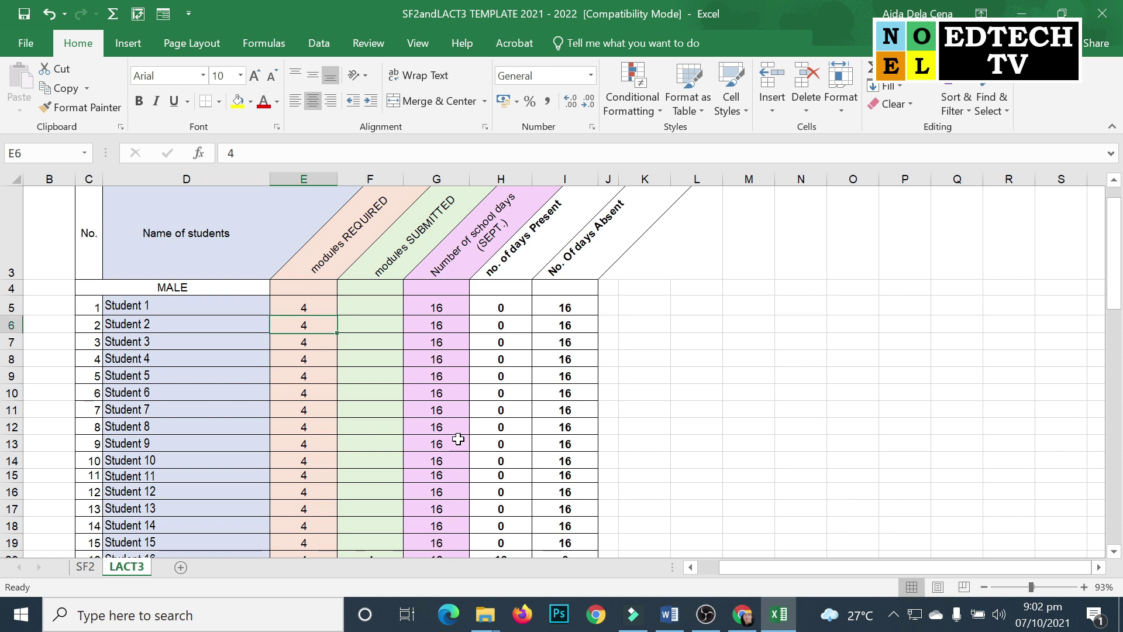
Step: Enter the modules submitted for male students 1 to 6 on the LACT3 sheet as 4, 3, 4, 4, 2 and 4
type("4")
key("Return")
type("3")
key("Return")
type("4")
key("Return")
type("4")
key("Return")
type("2")
key("Return")
type("4")
key("Return")
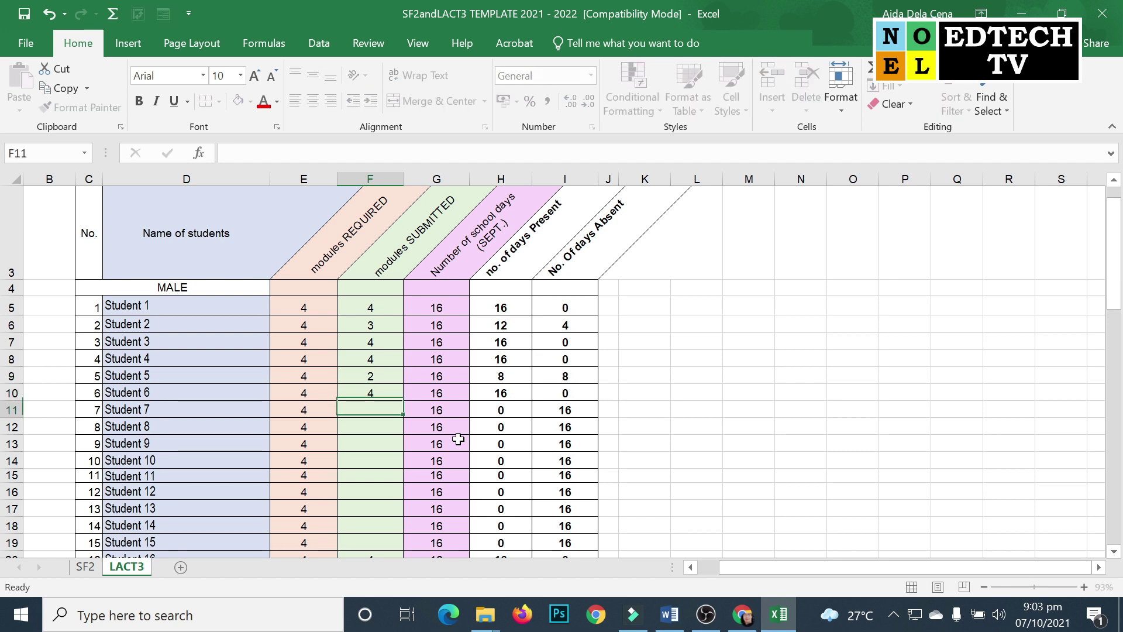
Step: Enter the modules submitted for male students 7 to 12 as 1, 4, 4, 4, 2 and 3
key("Return")
key("Up")
type("1")
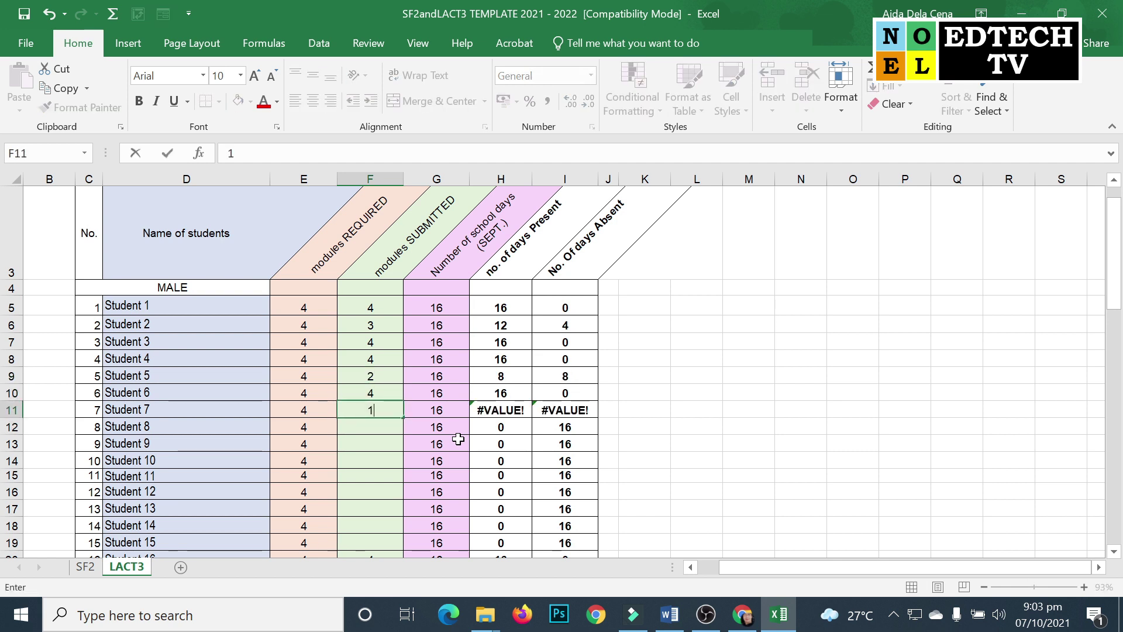
key("Return")
type("5")
key("Return")
type("5")
key("Return")
key("Up")
key("Up")
type("4")
key("Return")
key("Return")
type("4")
key("Up")
type("4")
key("Return")
key("Return")
type("2")
key("Return")
type("3")
key("Return")
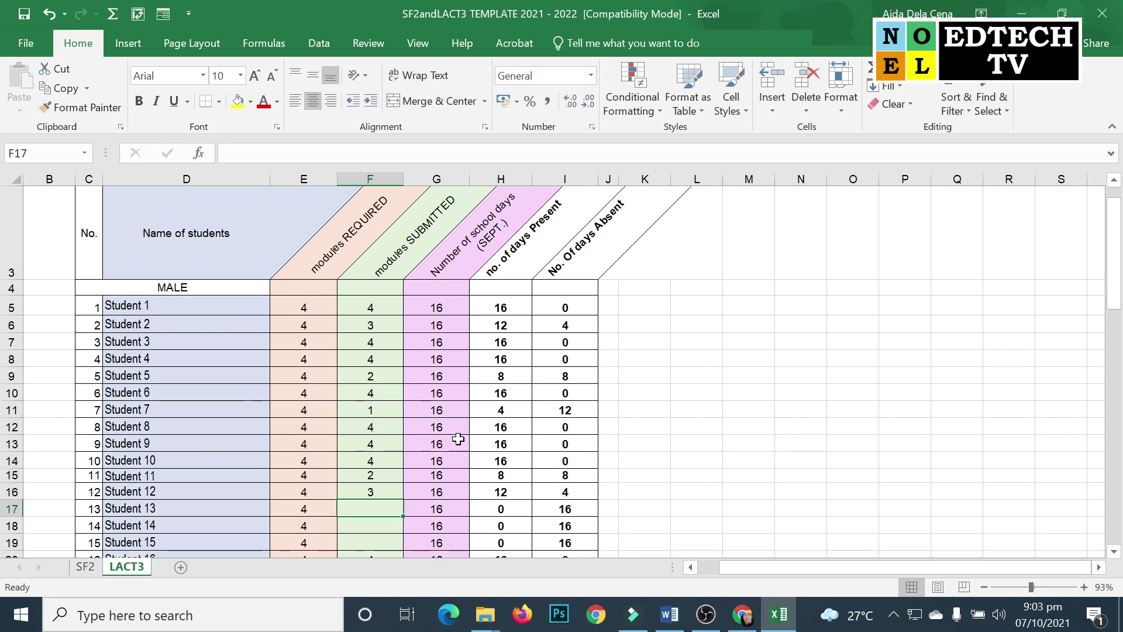
Step: Enter 4 as the modules submitted for male students 13 to 15
key("Return")
type("4")
key("Up")
type("4")
key("Return")
key("Return")
type("4")
Step: Examine the absent and present totals on the SF2 sheet and the September summary table below them
key("ctrl+Page_Up")
left_click(693, 233)
left_click(693, 300)
left_click(707, 386)
left_click(711, 416)
left_click(741, 278)
scroll(738, 386, "down", 4)
scroll(738, 405, "down", 6)
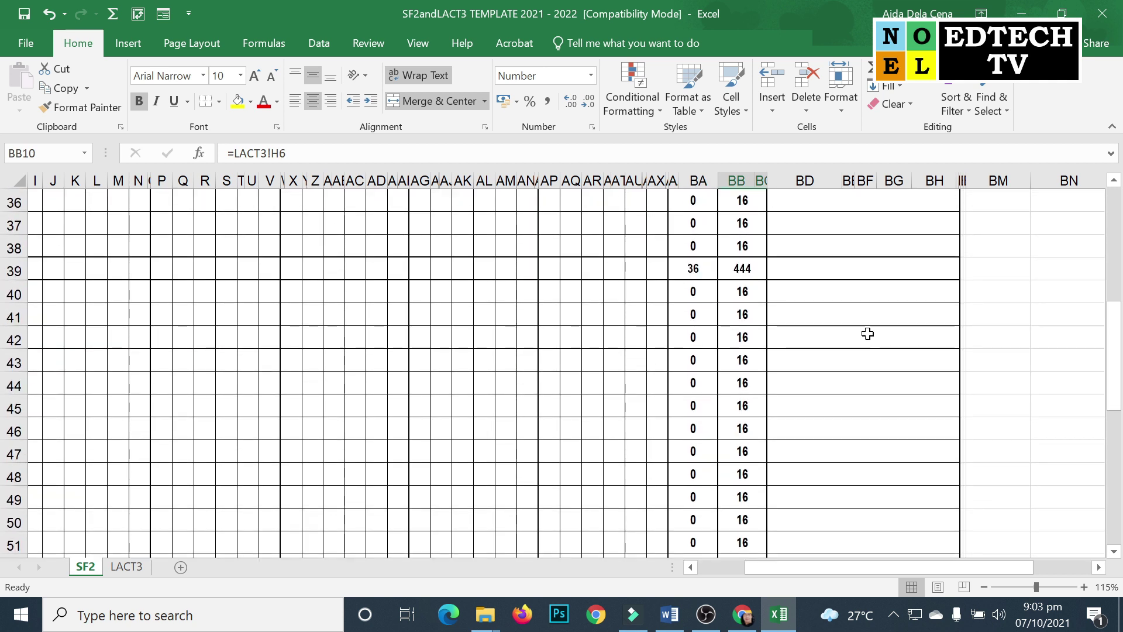
scroll(917, 368, "down", 3)
scroll(917, 367, "down", 9)
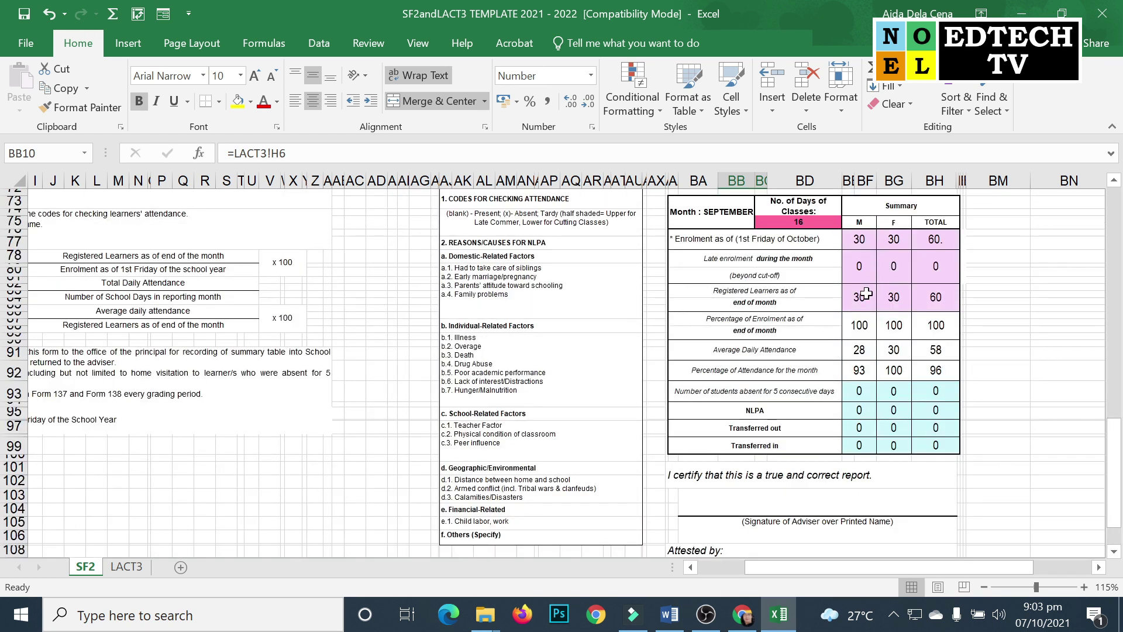
left_click(946, 300)
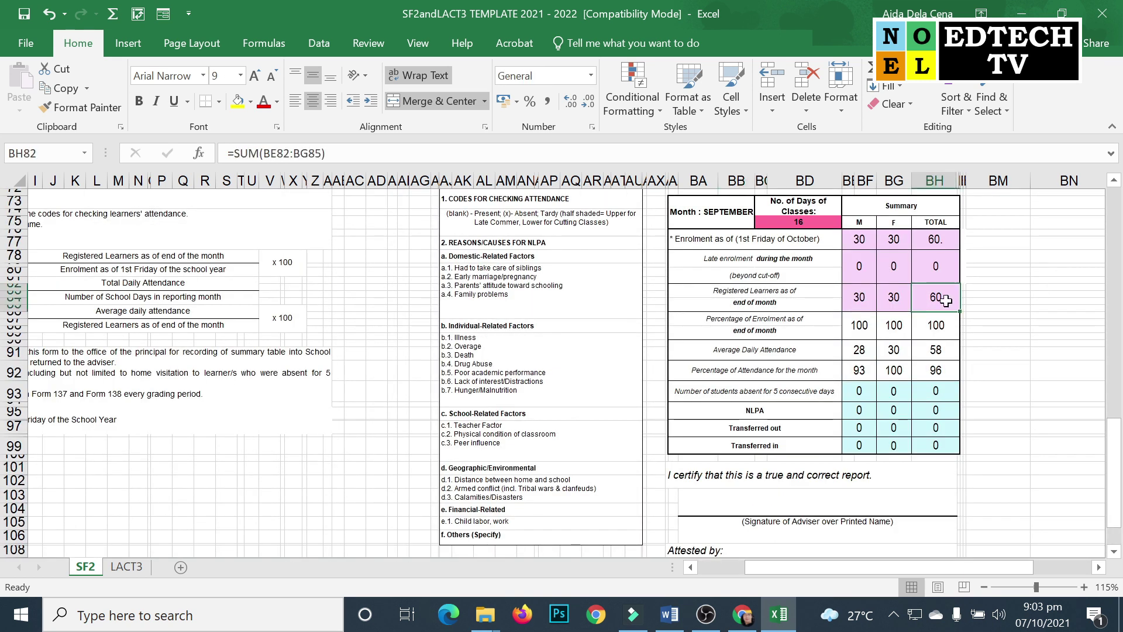
left_click(859, 266)
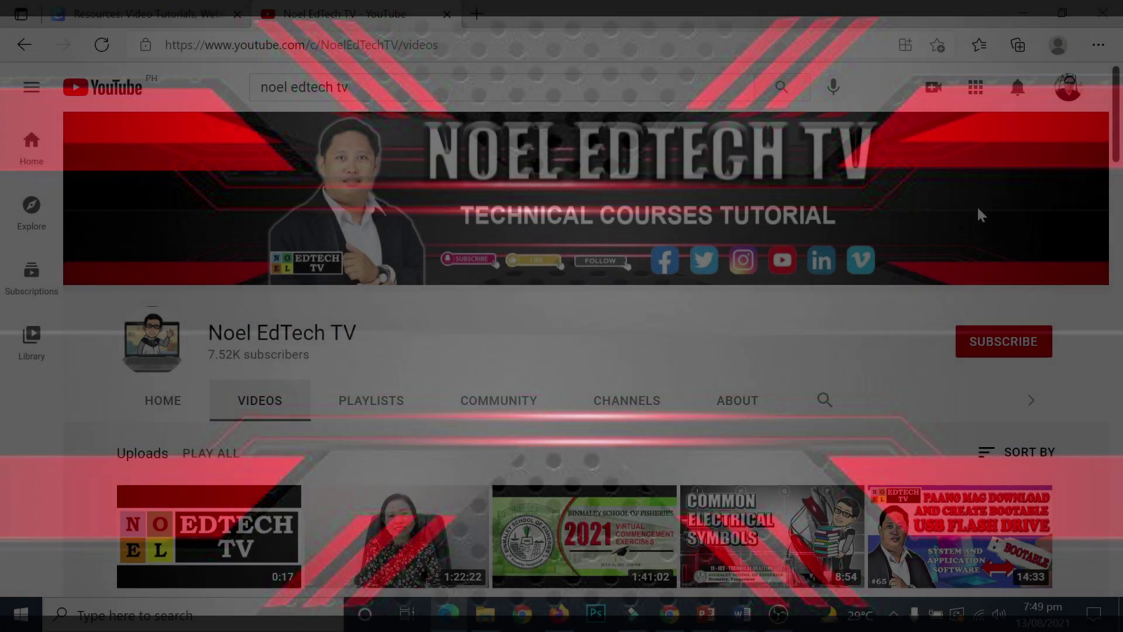
scroll(978, 216, "down", 4)
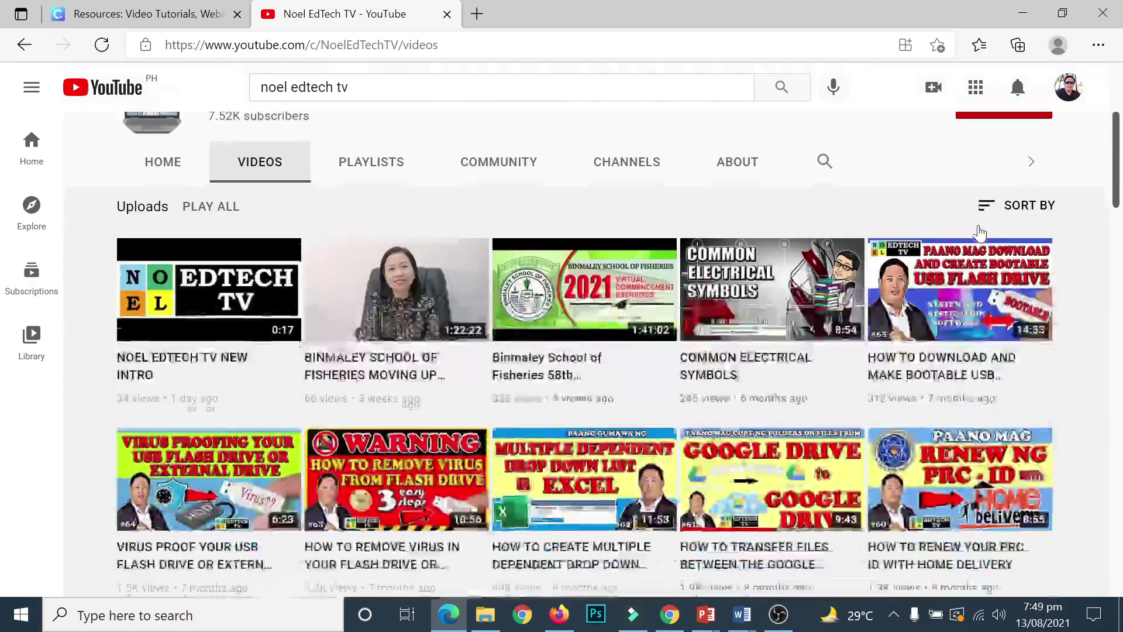
scroll(980, 233, "down", 9)
scroll(980, 253, "down", 11)
scroll(978, 305, "down", 5)
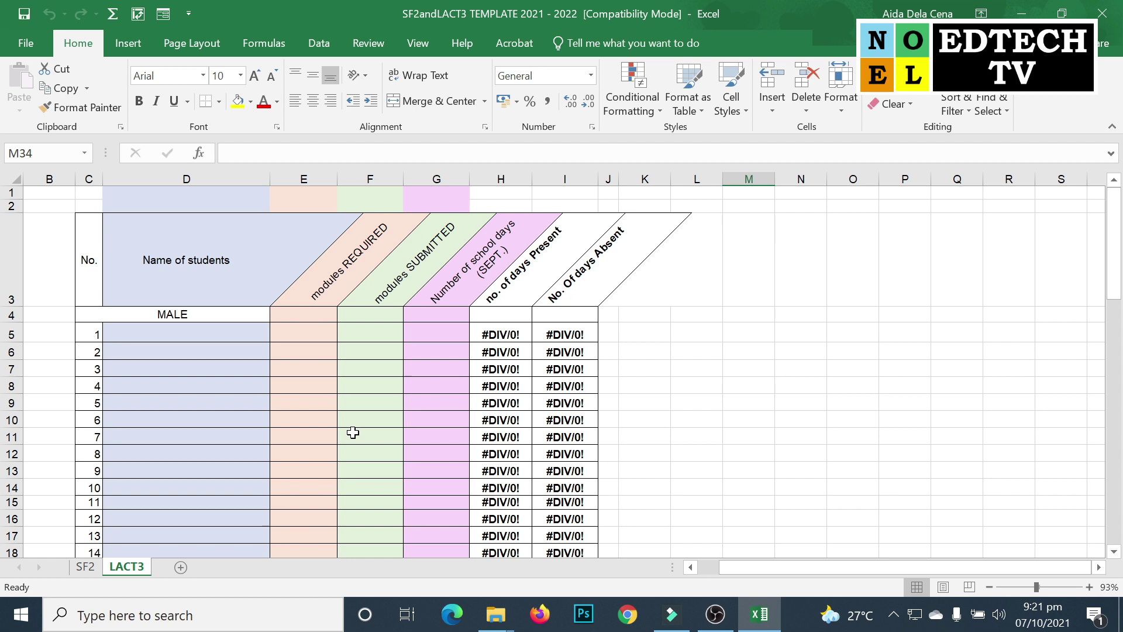
Step: Fill in the SF2 sheet's header with section ICT - A, grade level GRADE 11 and report month SEPTEMBER
left_click(85, 566)
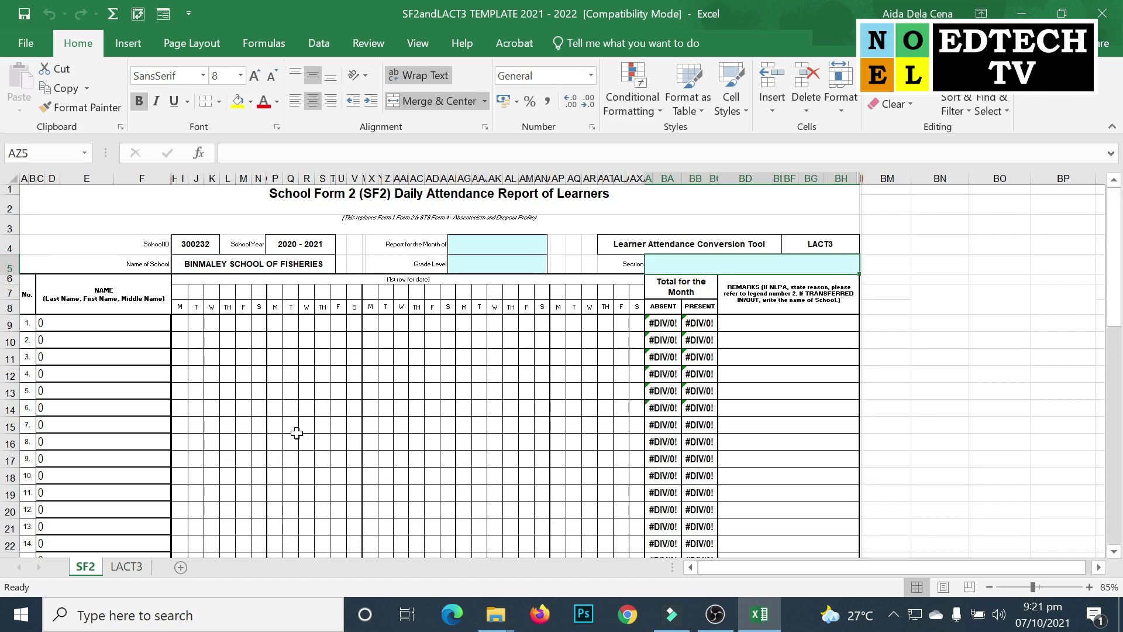
type("ICT -")
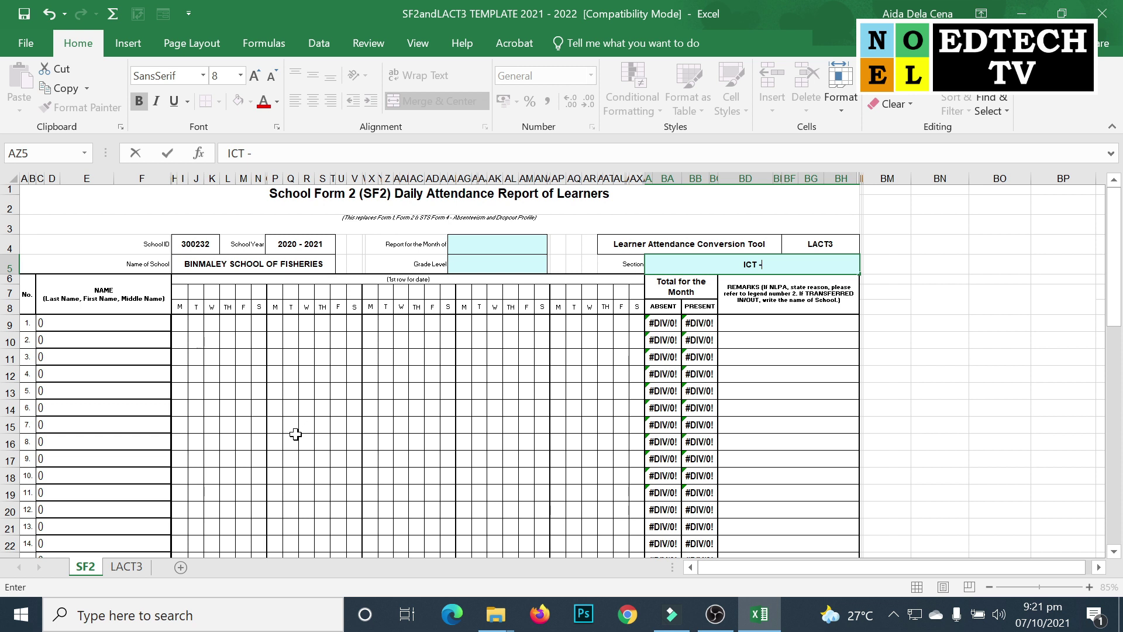
type(" A")
left_click(484, 265)
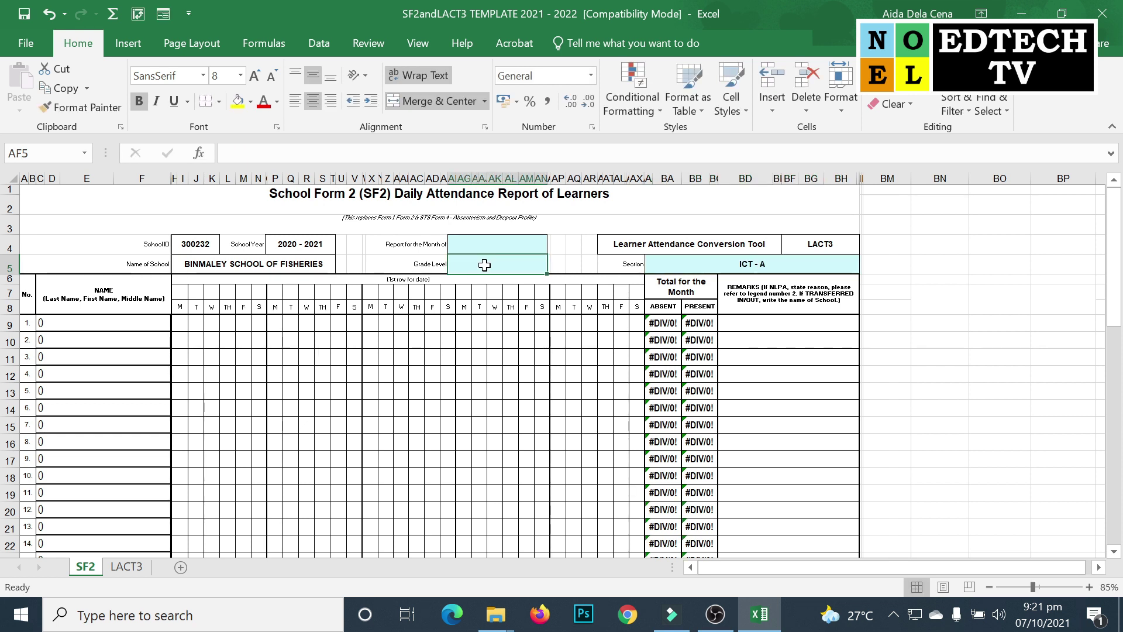
type("GRADE 11")
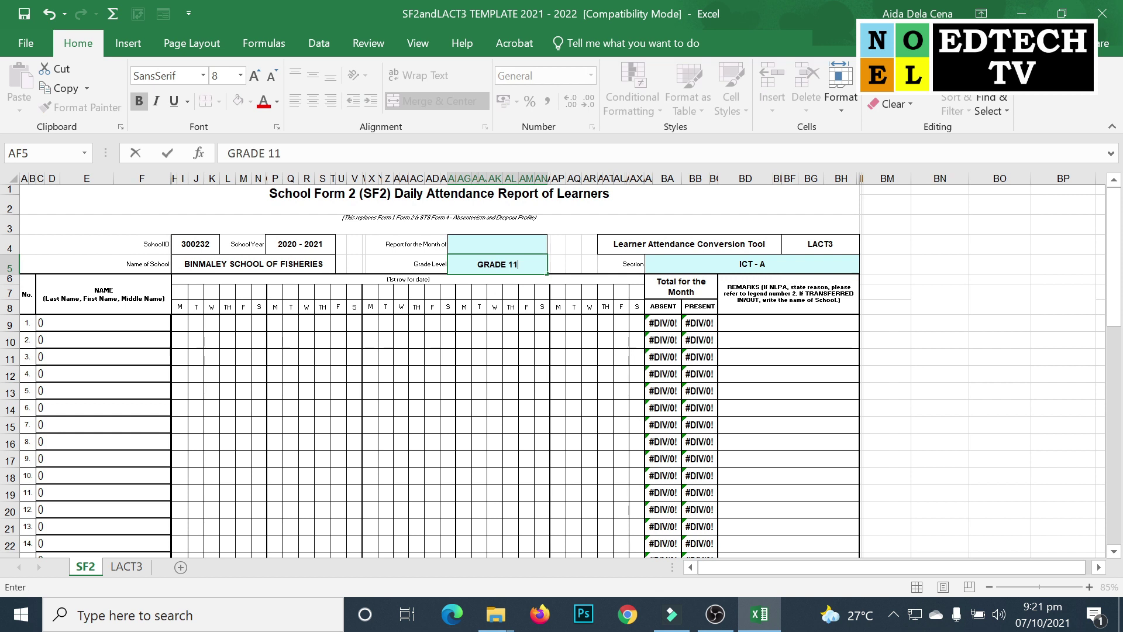
left_click(497, 244)
type("S")
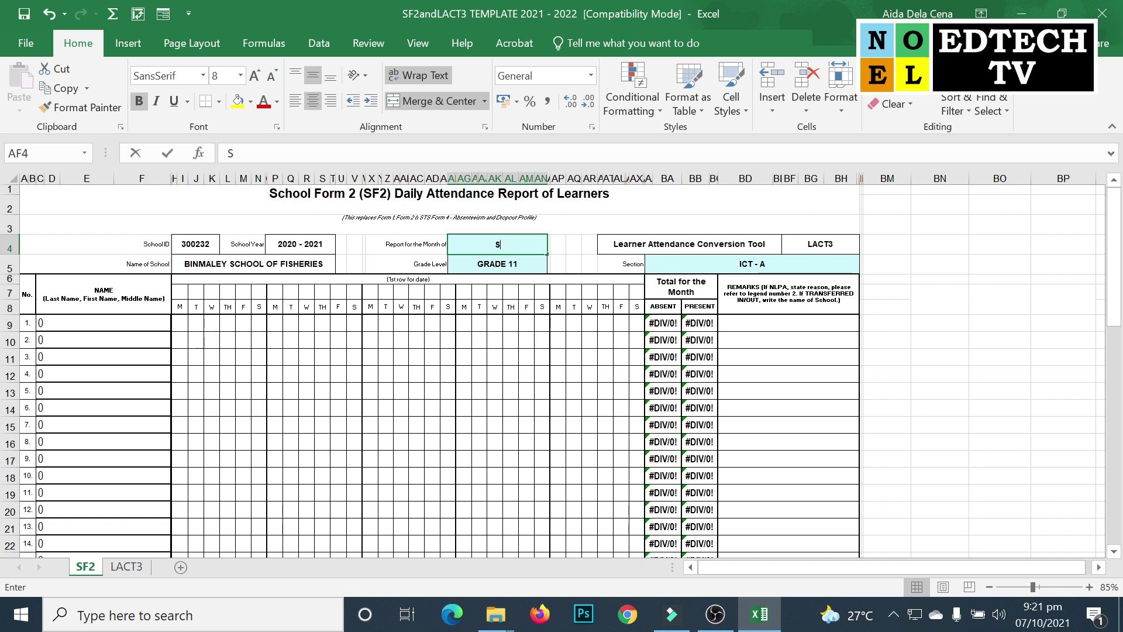
type("EPTEMBER")
key("Return")
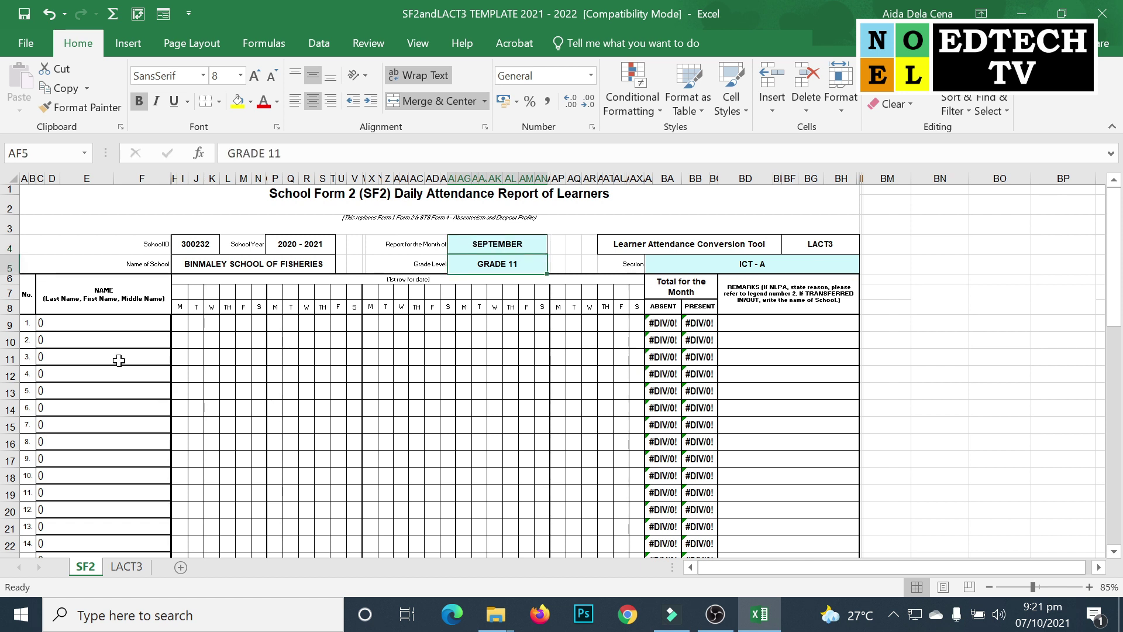
Step: Enter STUDENT 1 as the first male student on the LACT3 sheet and check the name on the SF2 sheet
key("ctrl+Page_Down")
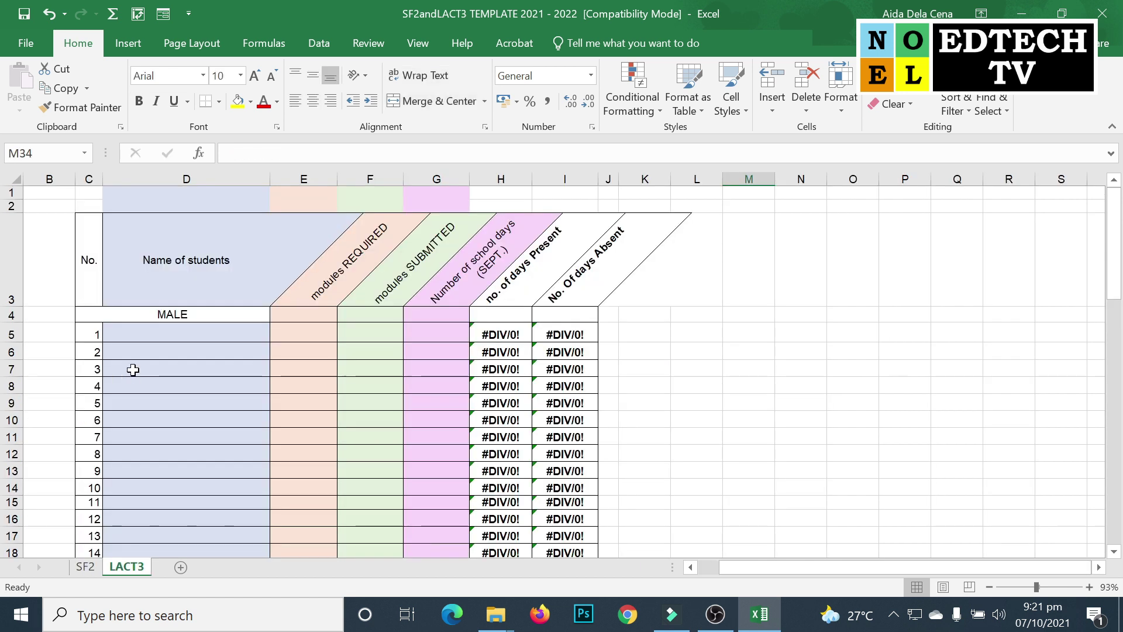
left_click(134, 328)
type("STUDENT 1")
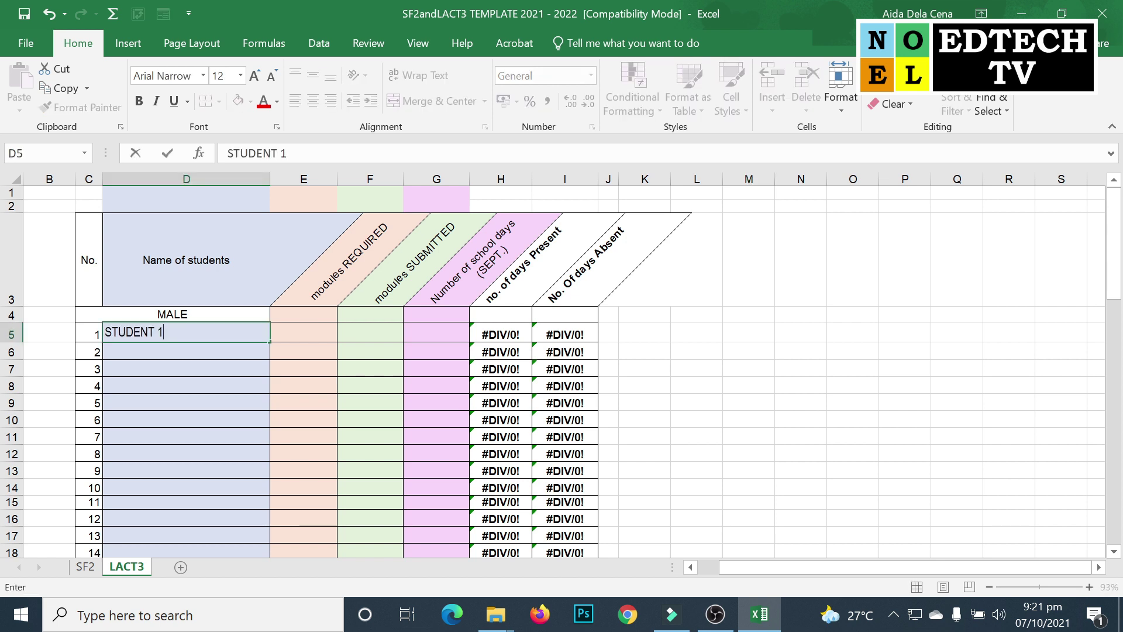
key("ctrl+Page_Up")
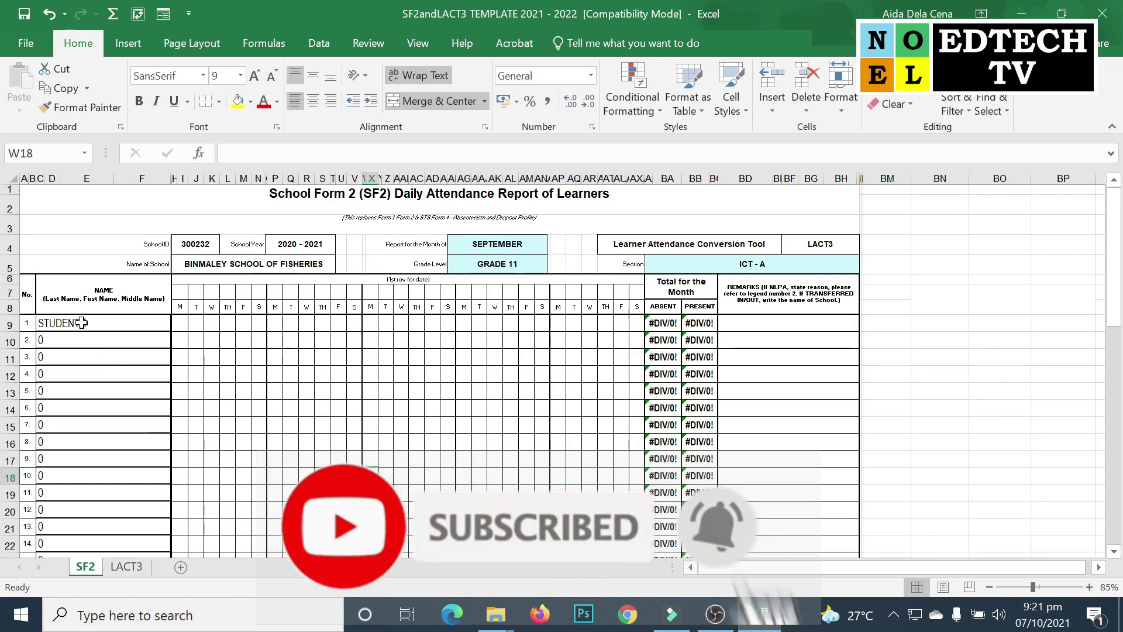
Step: Enter STUDENT 2 and STUDENT 3 in the LACT3 male list and fill the series down to STUDENT 30
key("ctrl+Page_Down")
type("STUDENT 2")
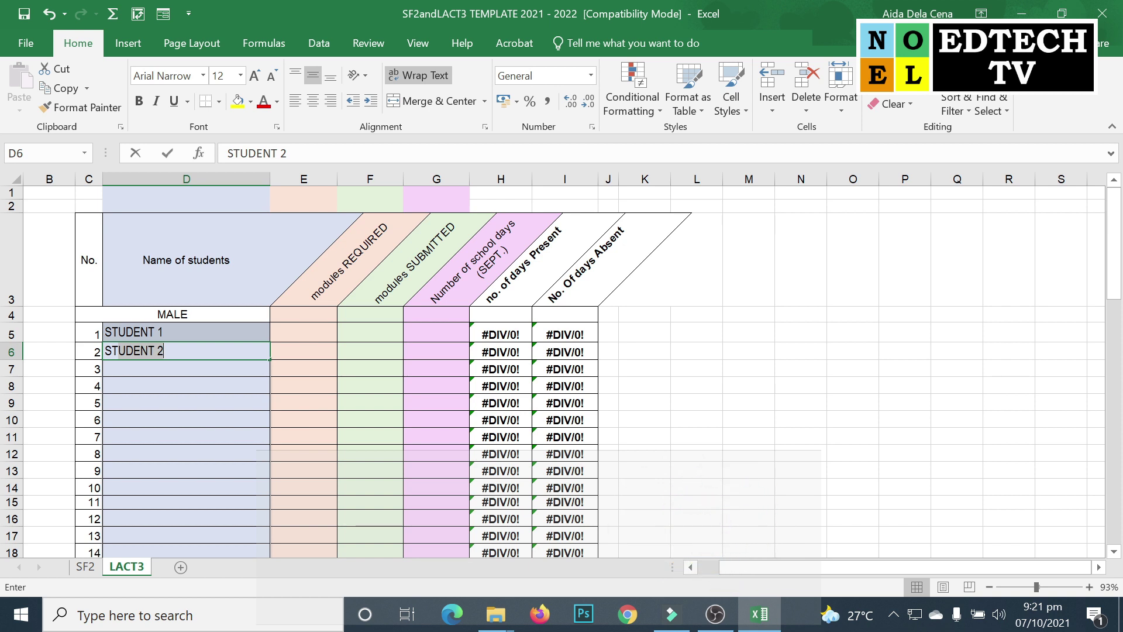
key("Return")
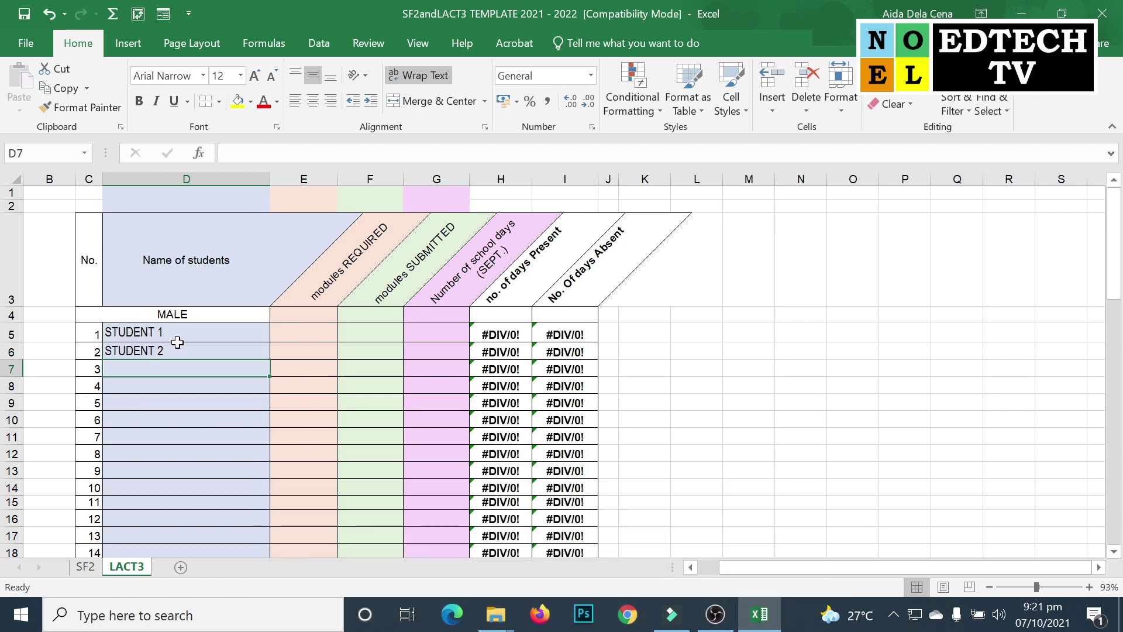
type("STUDENT 3")
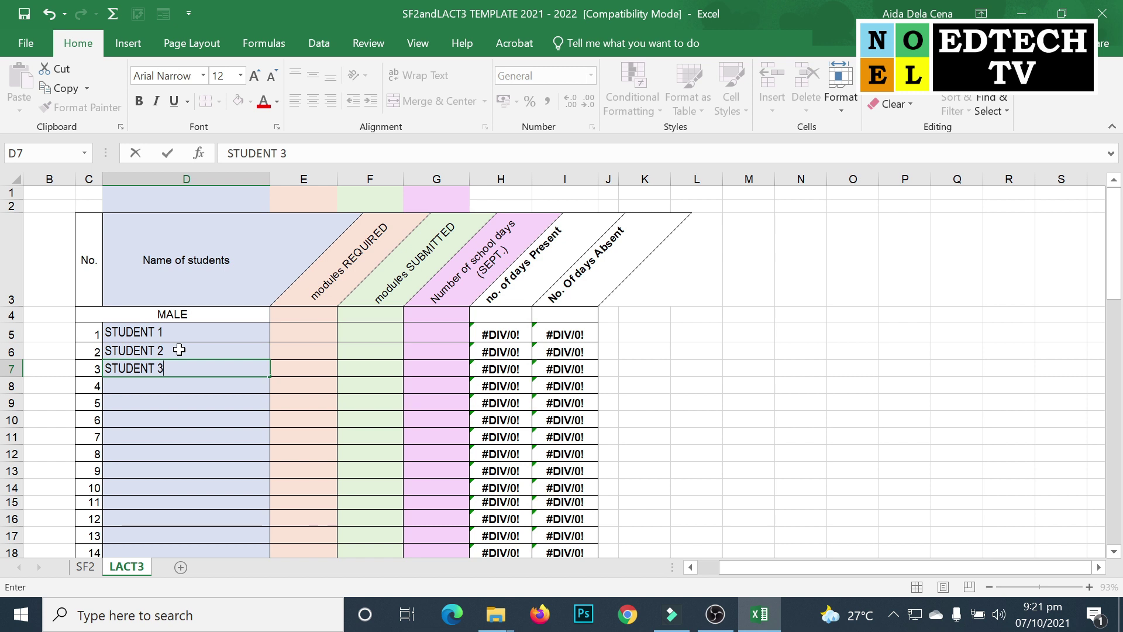
left_click_drag(179, 349, 270, 379)
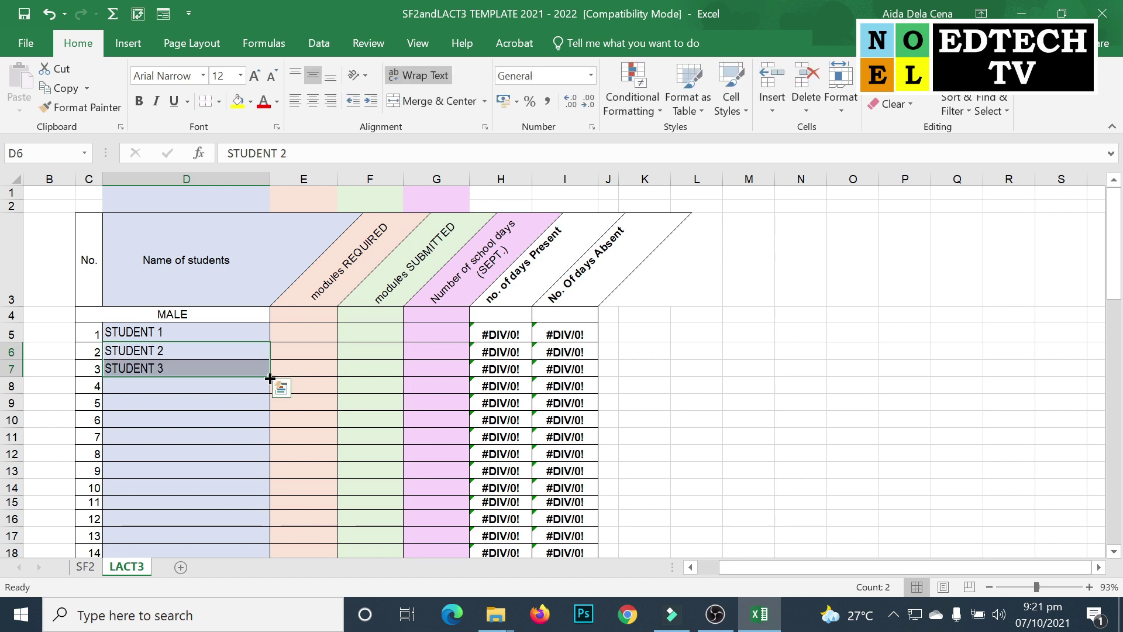
left_click_drag(270, 379, 258, 556)
scroll(198, 384, "up", 4)
left_click(198, 383)
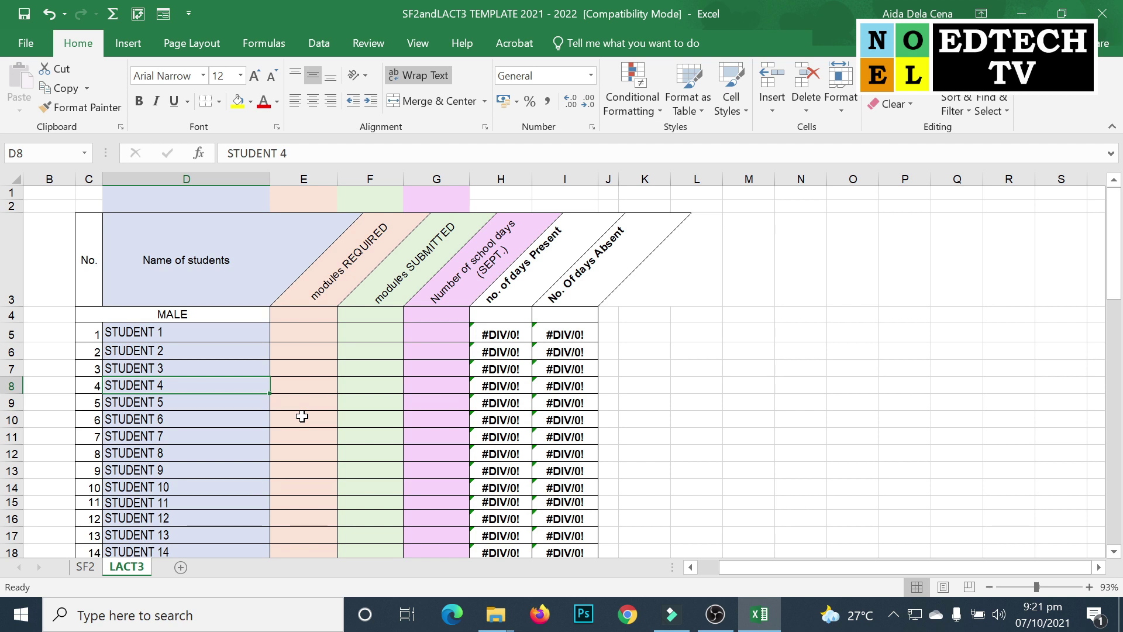
Step: Check the student names on the SF2 sheet and the male and female enrolment cells in its summary table
left_click(84, 566)
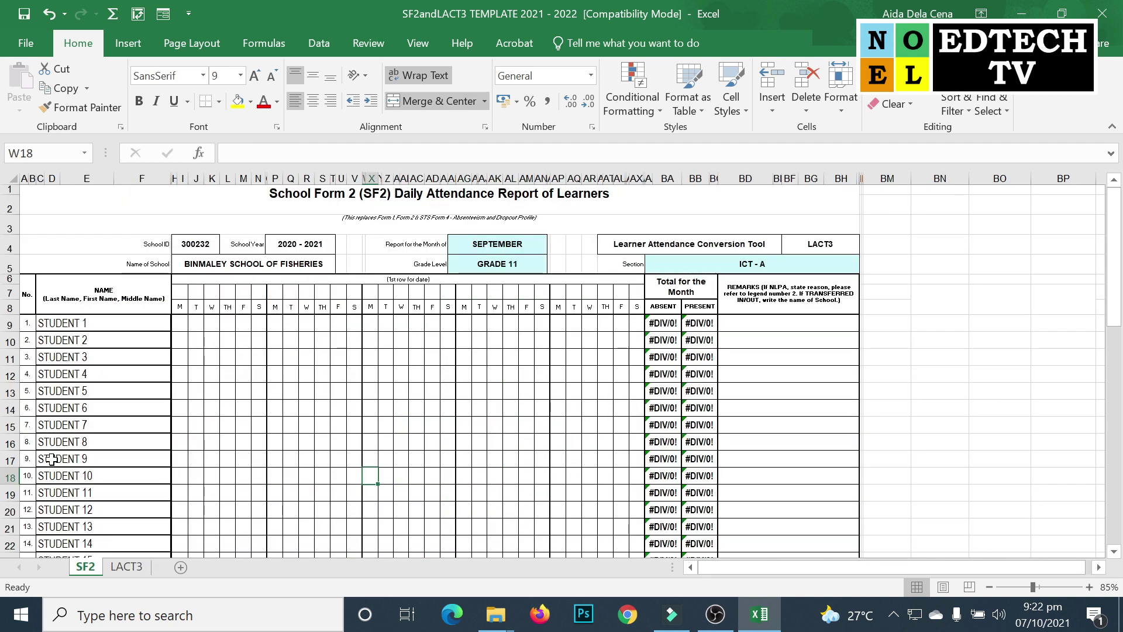
scroll(752, 421, "down", 9)
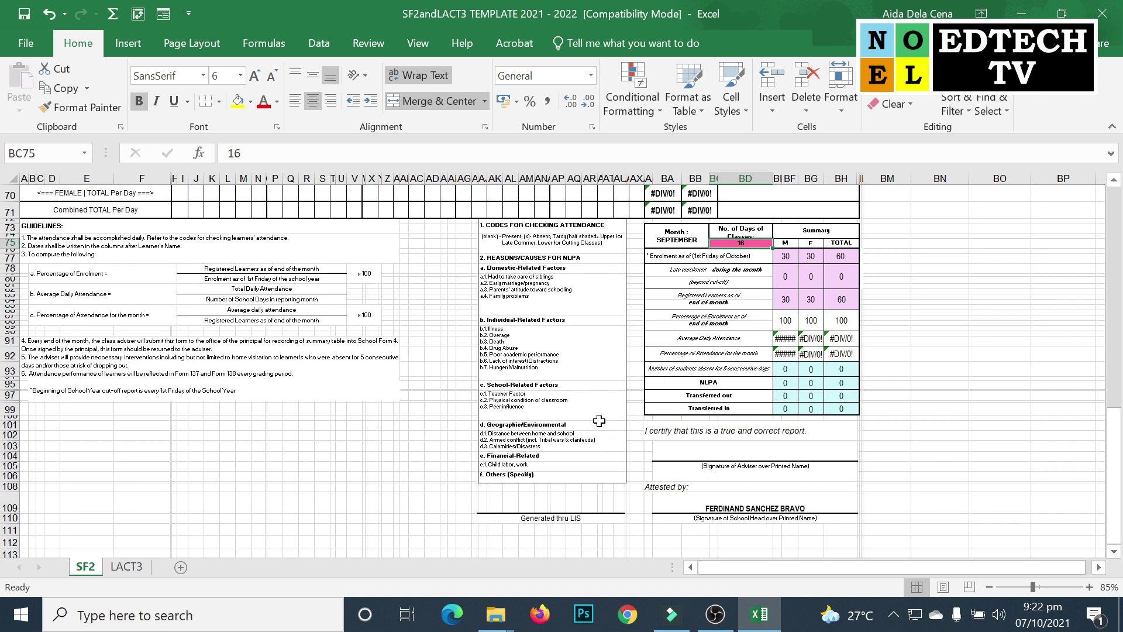
left_click(690, 257)
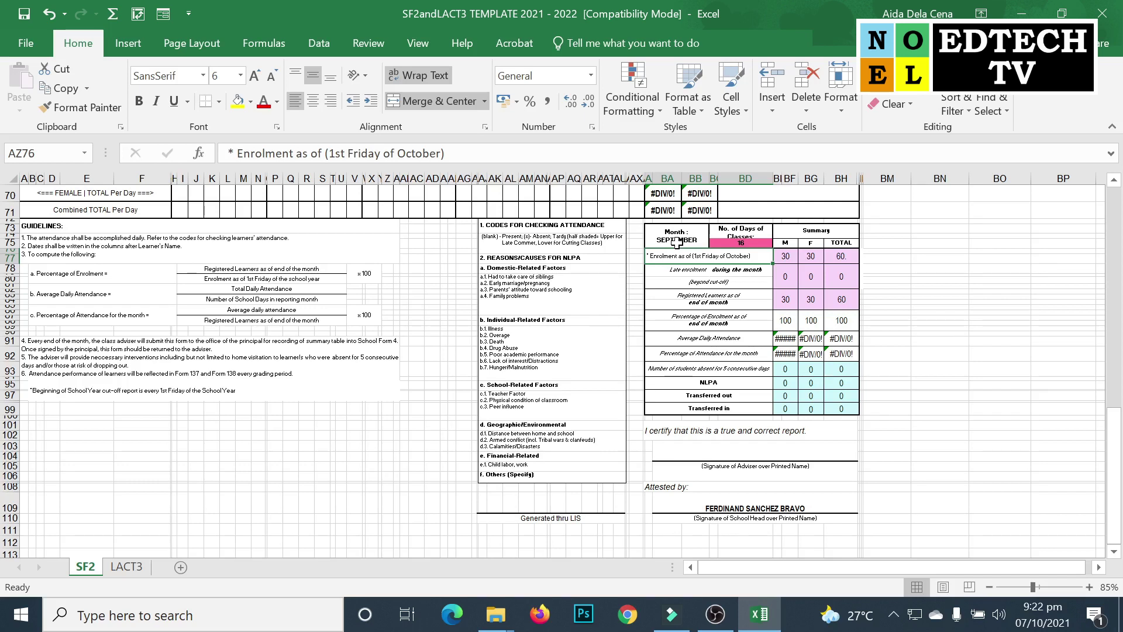
left_click(785, 256)
left_click(815, 258)
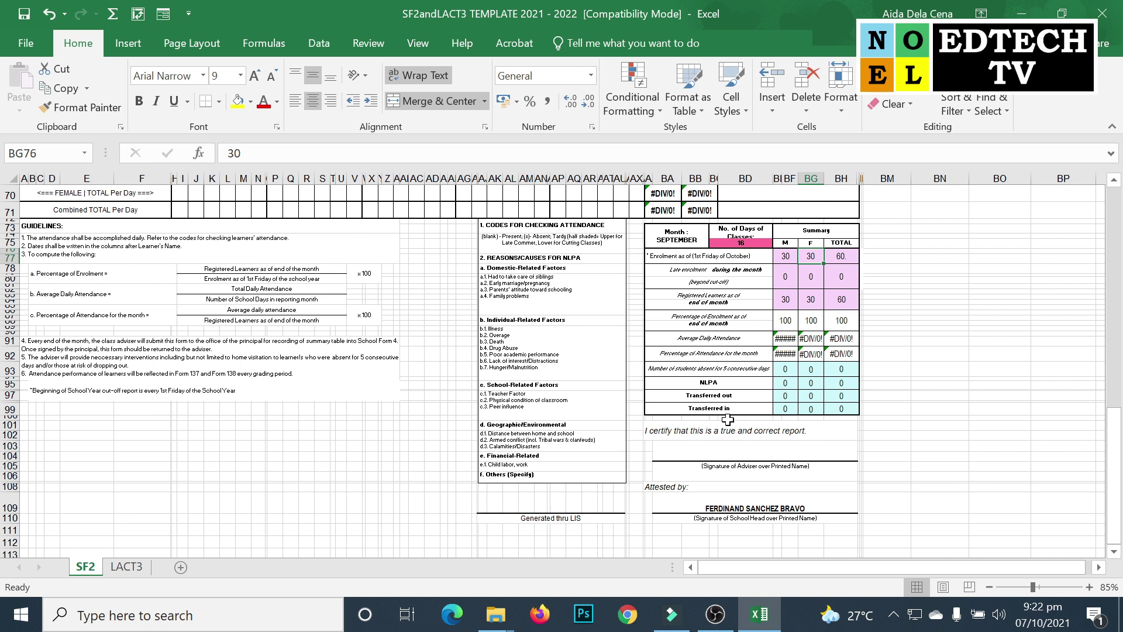
Step: Enter 16 as the number of school days for the first three male students on the LACT3 sheet
key("ctrl+Page_Down")
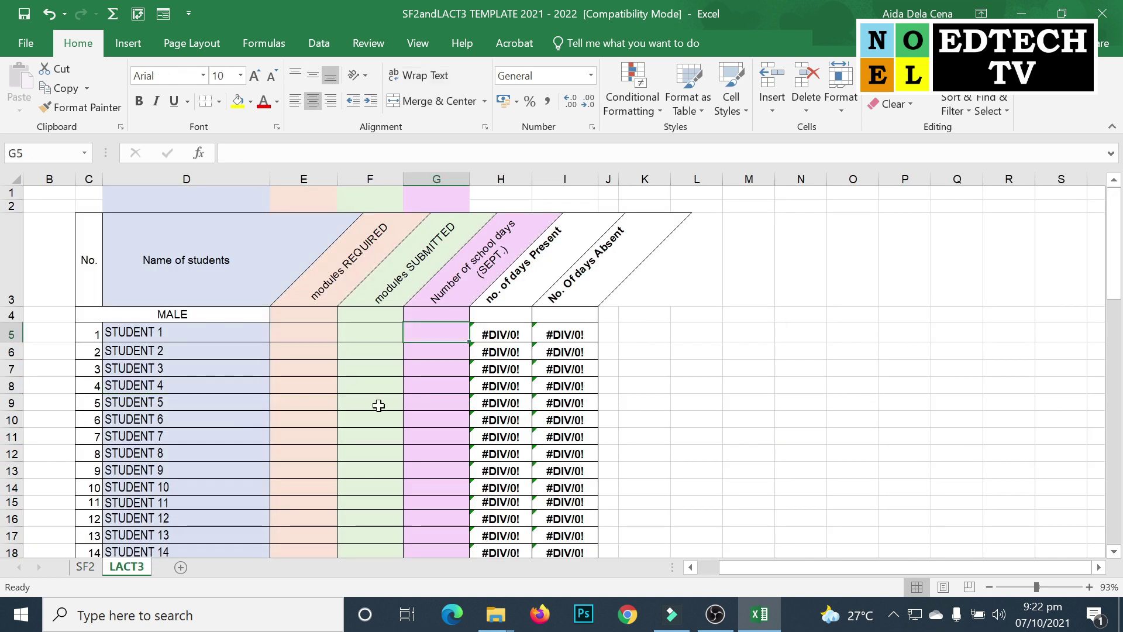
type("16")
key("Return")
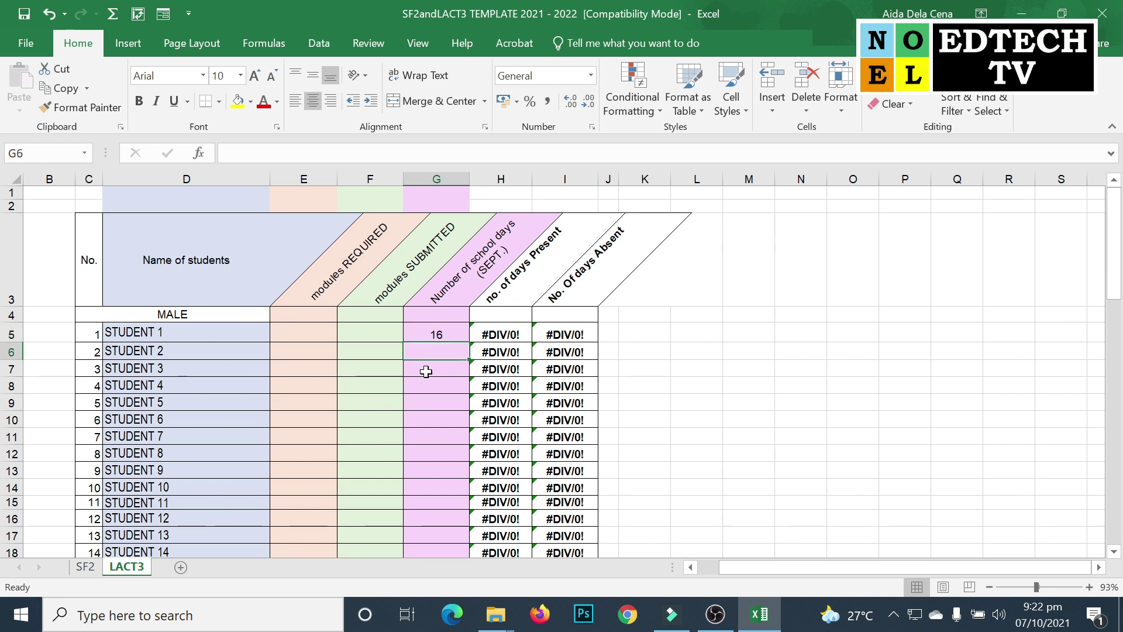
type("16")
key("Return")
type("16")
key("Return")
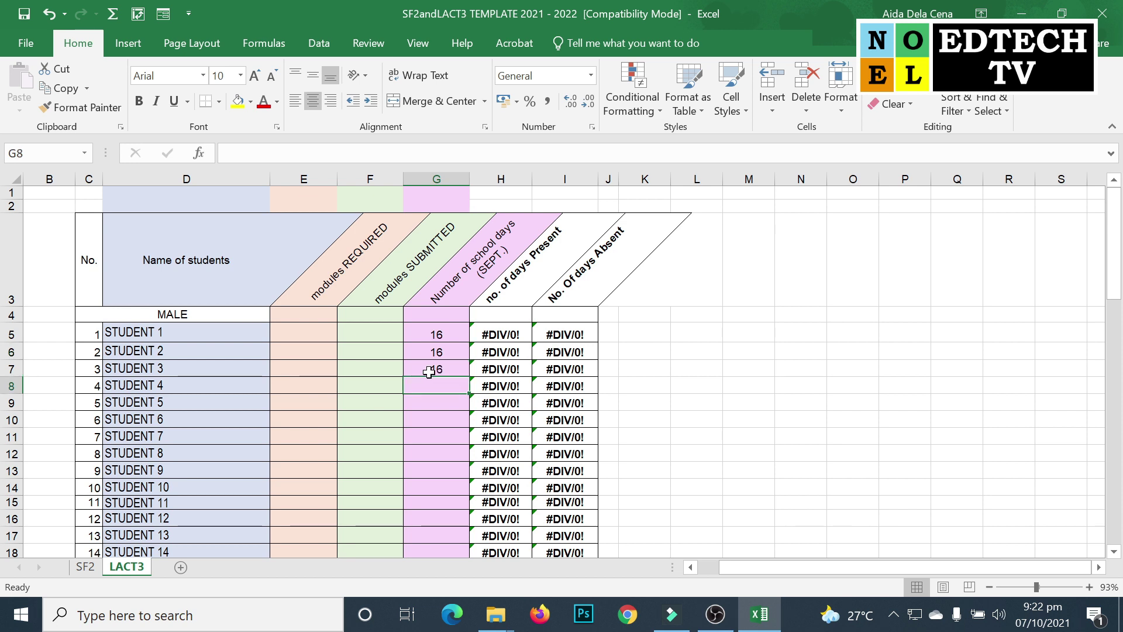
Step: Copy the 16 school days into the remaining male rows down to STUDENT 30 and paste it into the female section
scroll(438, 380, "down", 7)
key("ctrl+c")
left_click(441, 391, "shift")
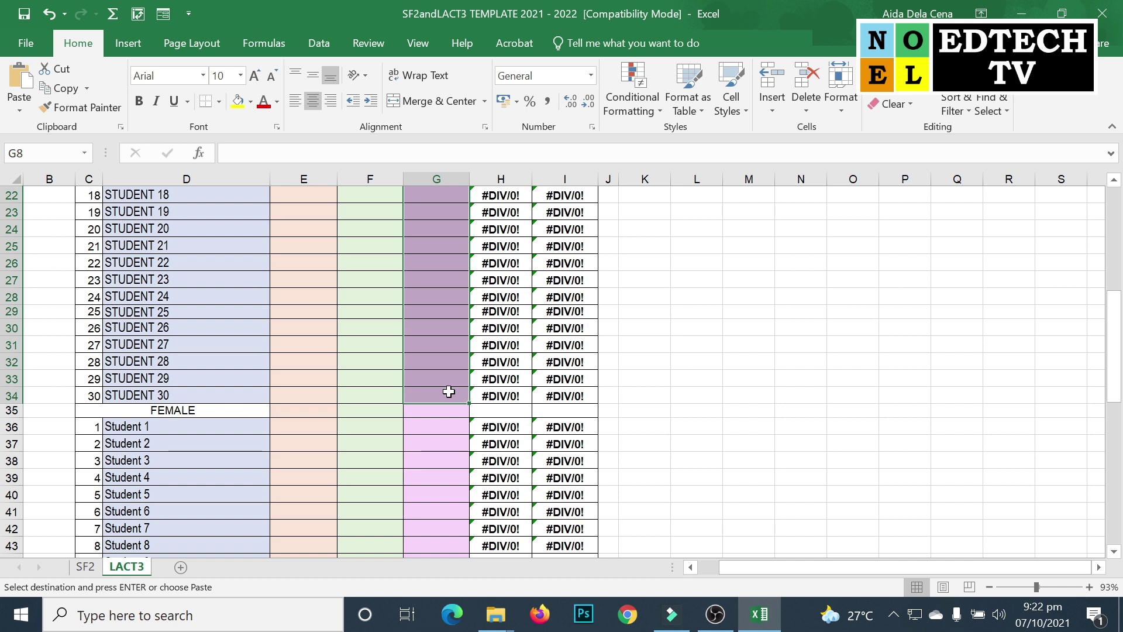
left_click(448, 427)
key("ctrl+v")
scroll(467, 450, "down", 6)
key("ctrl")
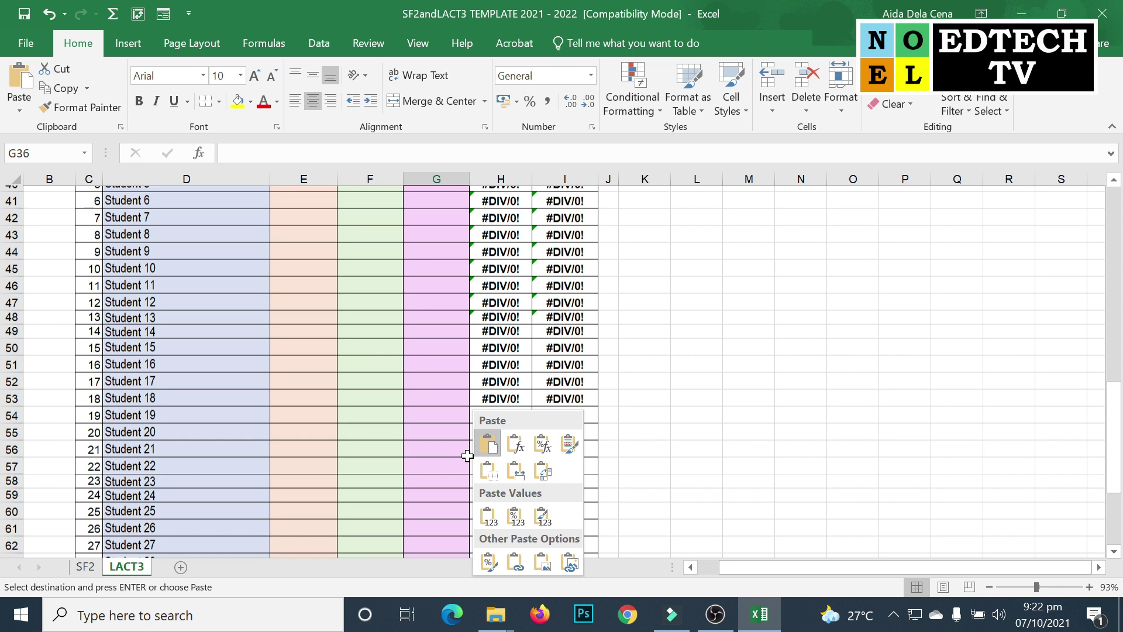
key("Escape")
Step: Copy STUDENT 1's 7 required modules on the LACT3 sheet and paste it into the remaining male and female rows
scroll(466, 456, "up", 13)
left_click(301, 332)
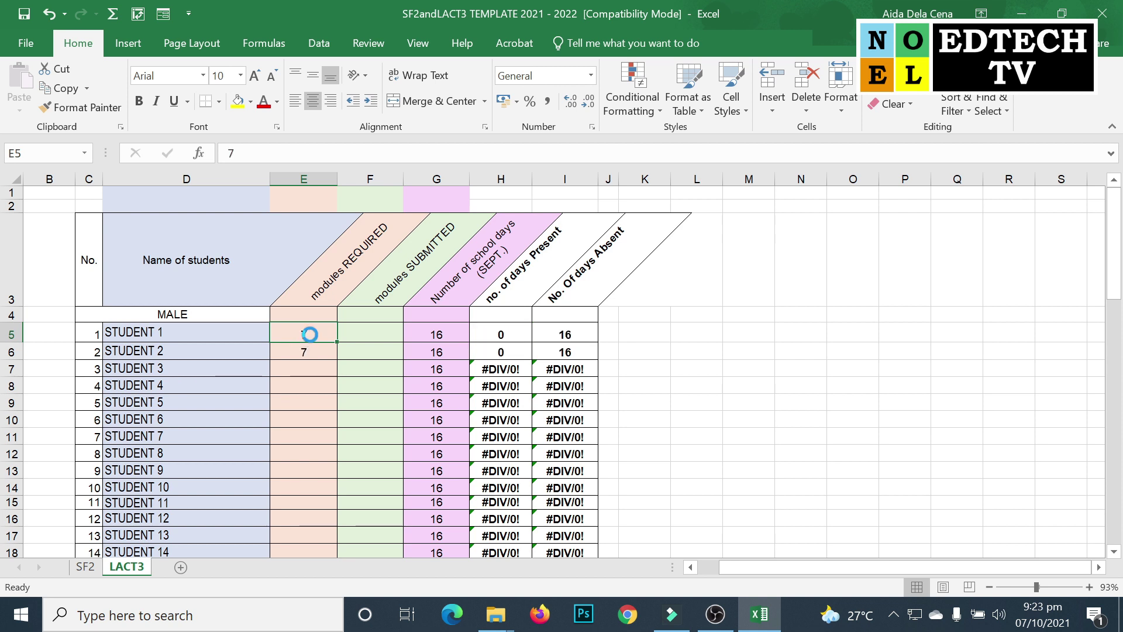
key("ctrl+a")
key("ctrl+c")
scroll(303, 345, "down", 10)
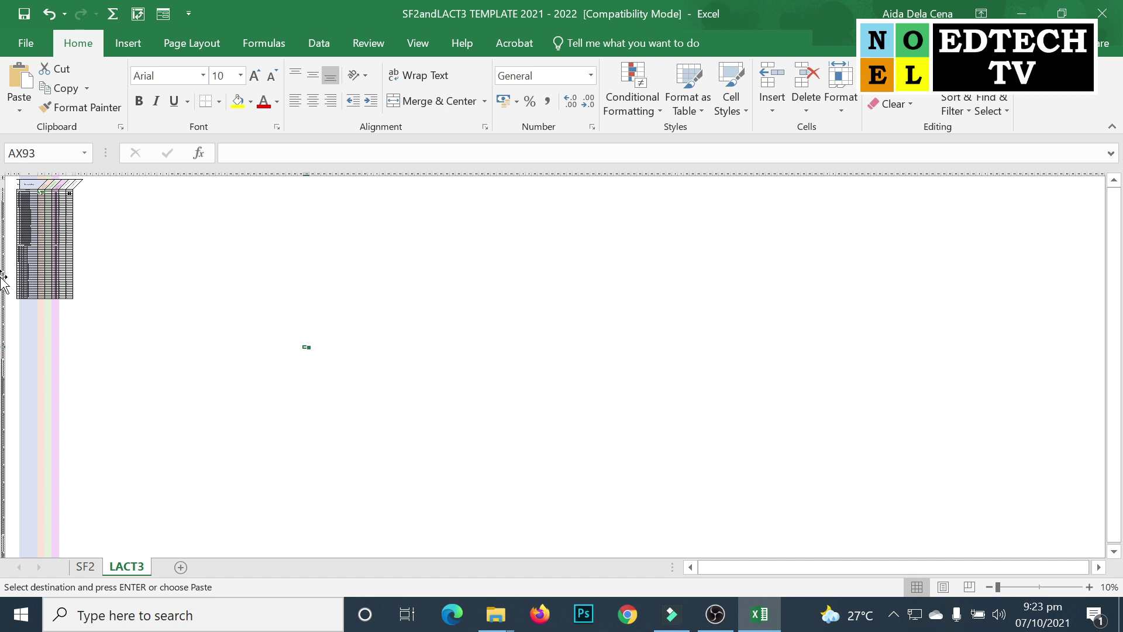
scroll(514, 439, "up", 8, "ctrl")
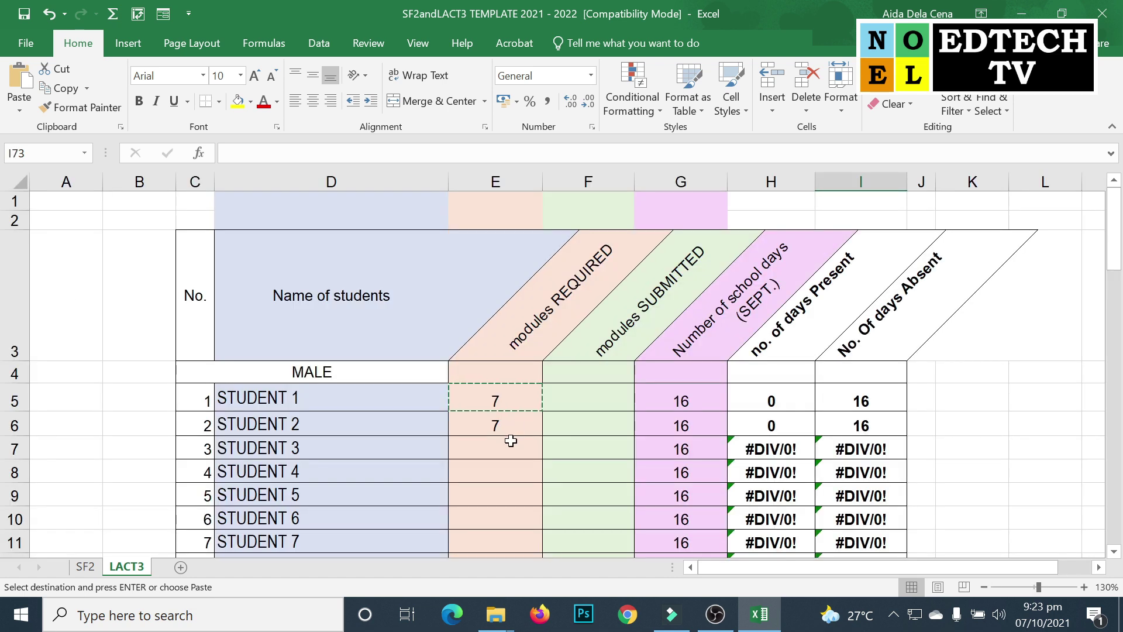
left_click(514, 438)
scroll(556, 435, "down", 4)
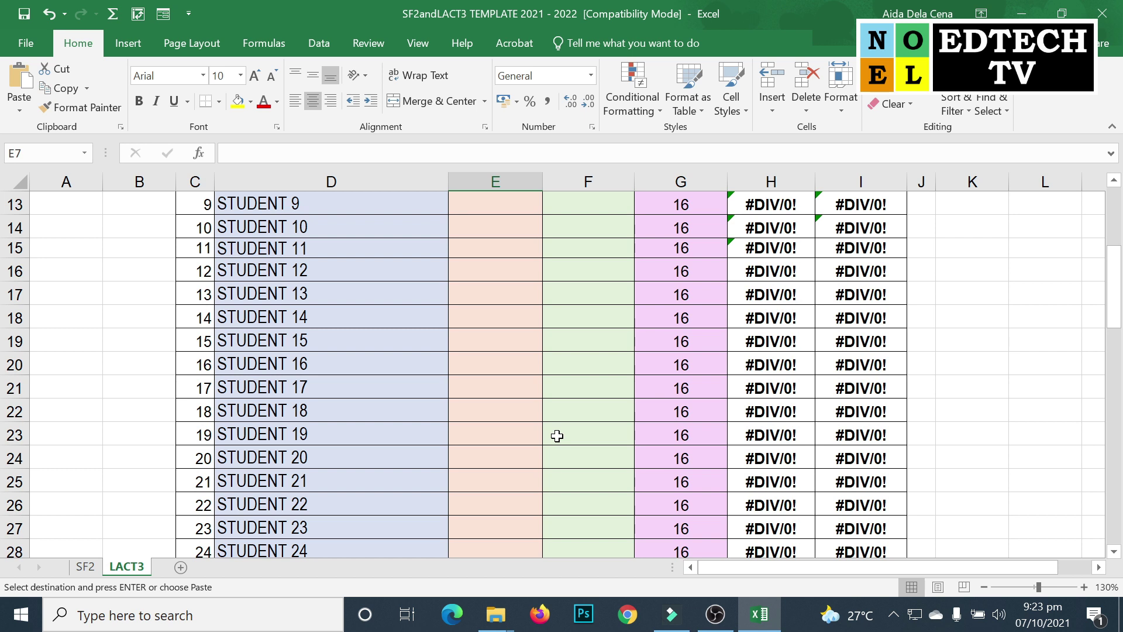
key("Return")
scroll(543, 279, "down", 1, "ctrl")
scroll(542, 279, "up", 10)
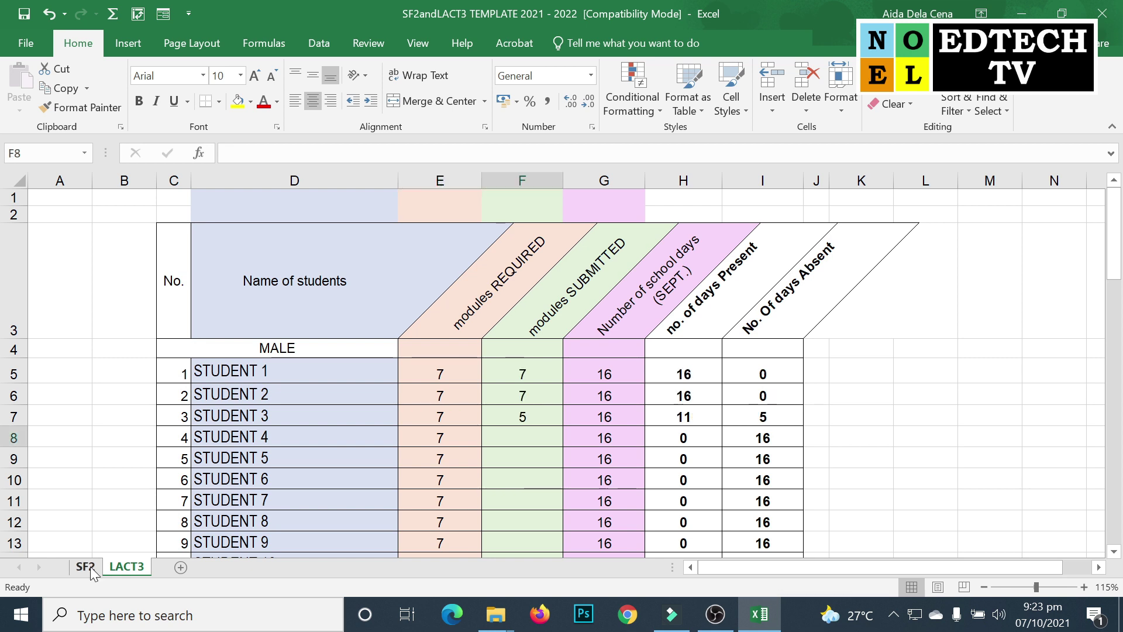
Step: Check the absent and present totals on the SF2 sheet and set STUDENT 3's modules submitted to 6 on LACT3
left_click(87, 567)
scroll(775, 242, "up", 6)
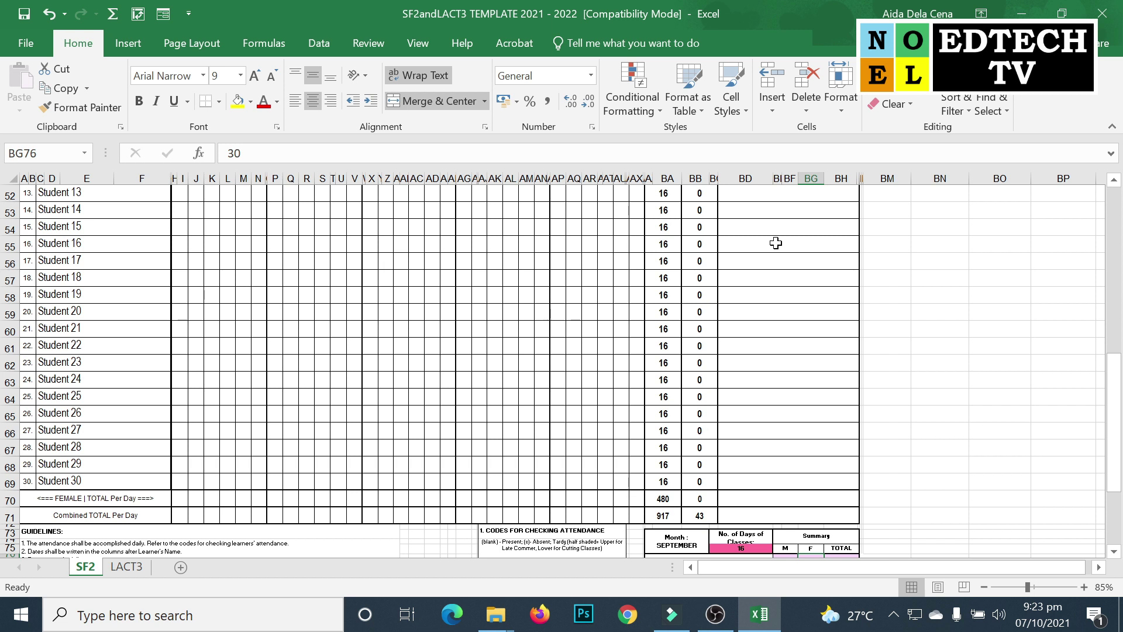
key("ctrl+Page_Down")
type("6")
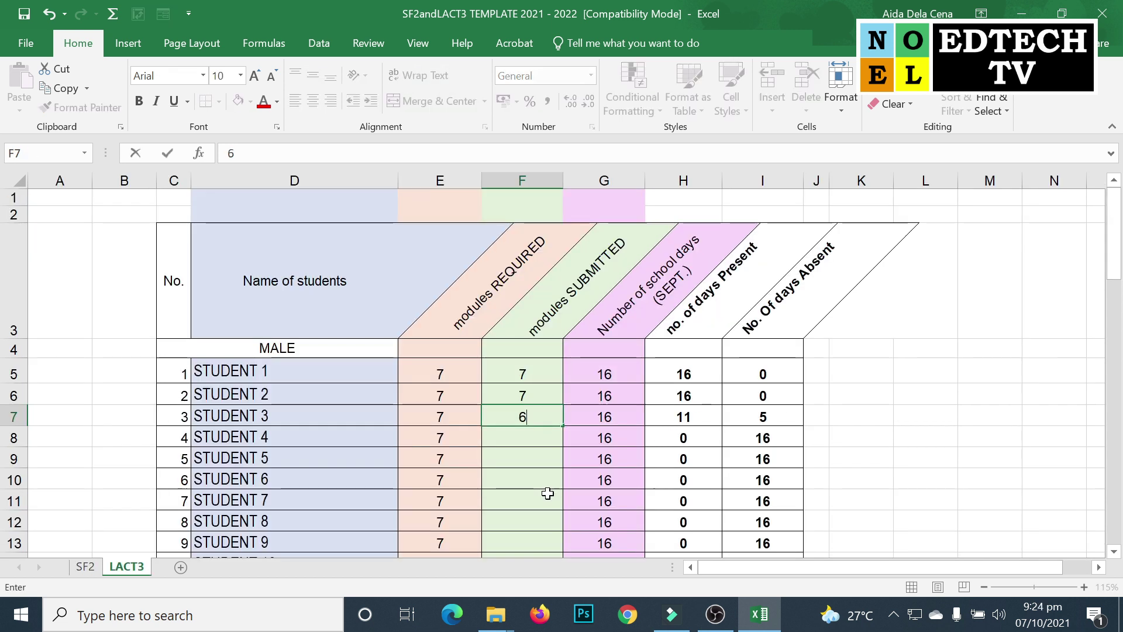
key("Return")
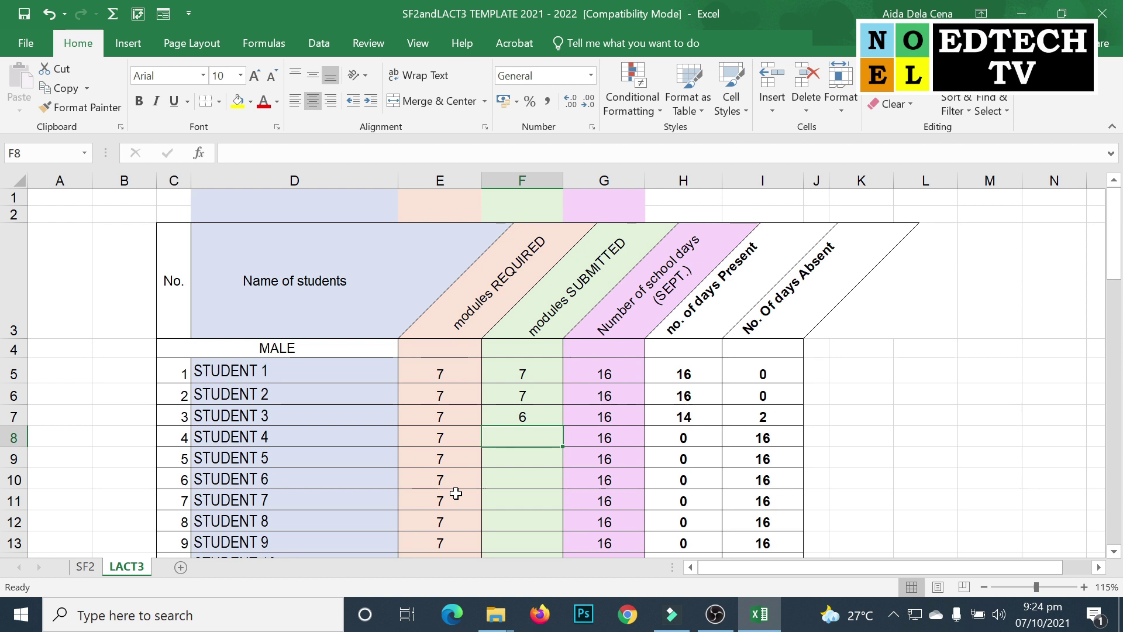
Step: Compare STUDENT 3's monthly absent and present days on the SF2 sheet with the LACT3 entries
left_click(88, 567)
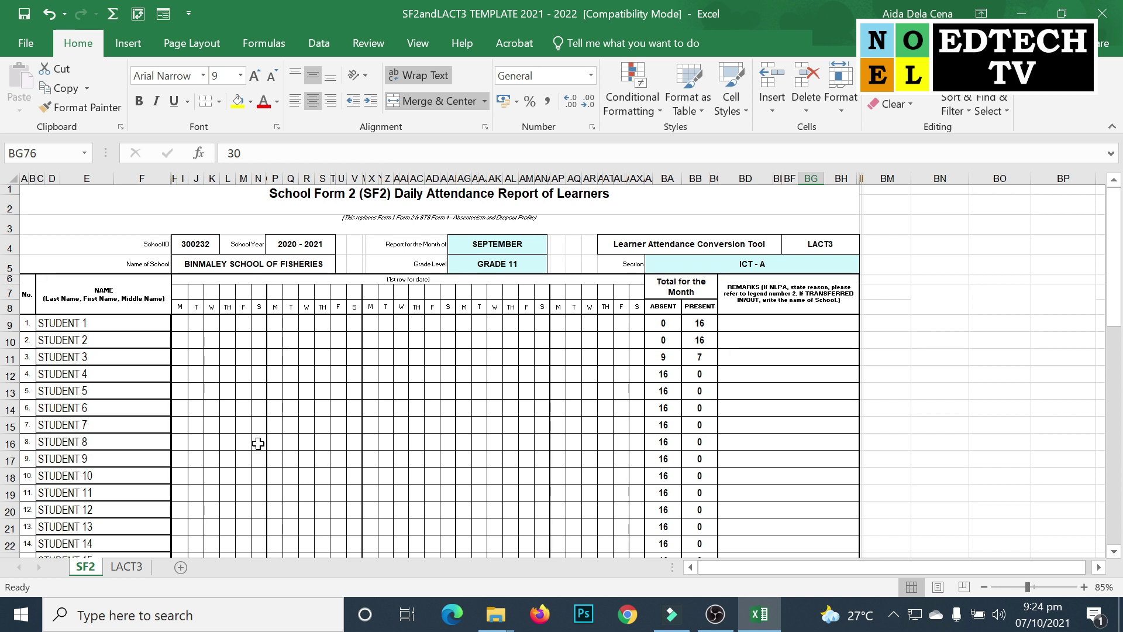
left_click(127, 566)
left_click(86, 566)
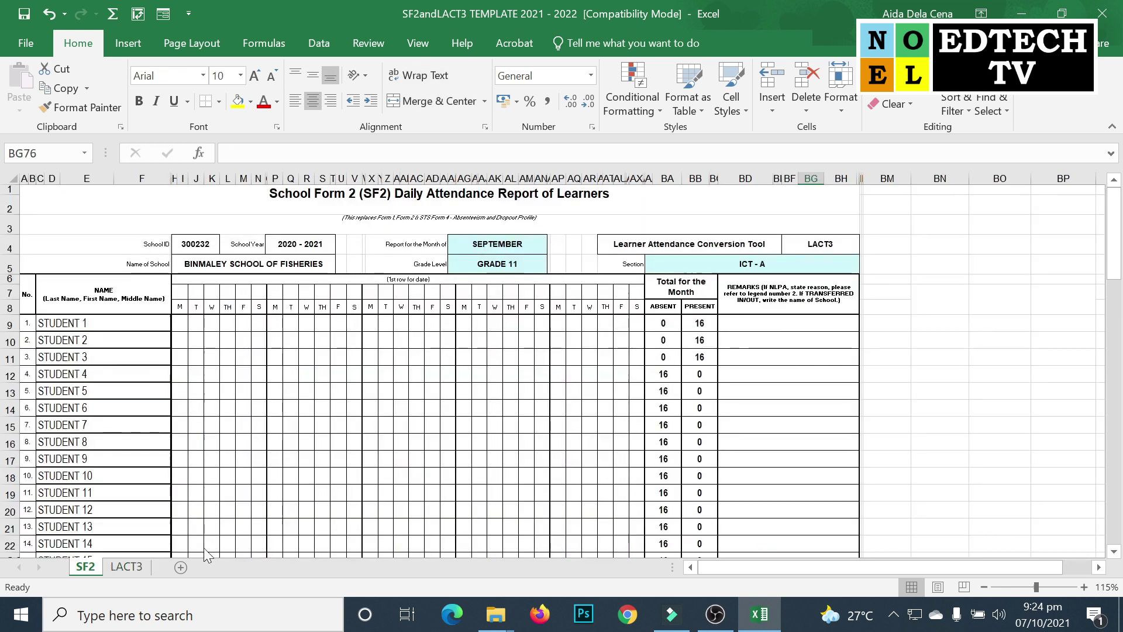
left_click(663, 357)
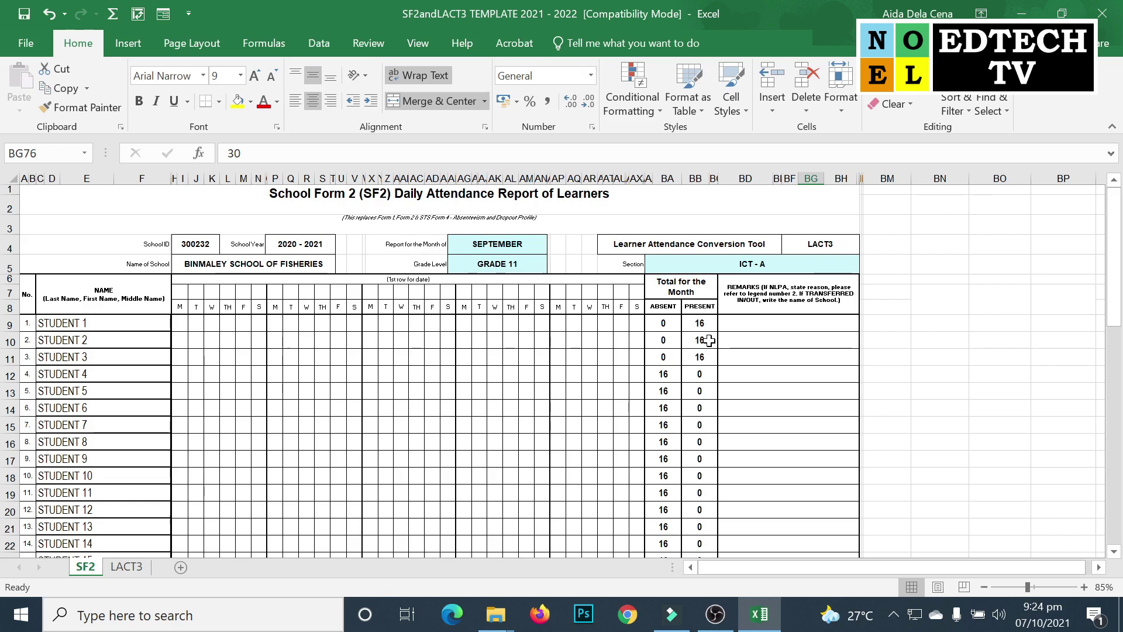
Step: On the LACT3 sheet, enter 5, 6, 4 and 7 as the modules submitted for male STUDENT 13 to STUDENT 16
key("ctrl+Page_Down")
scroll(515, 496, "down", 1)
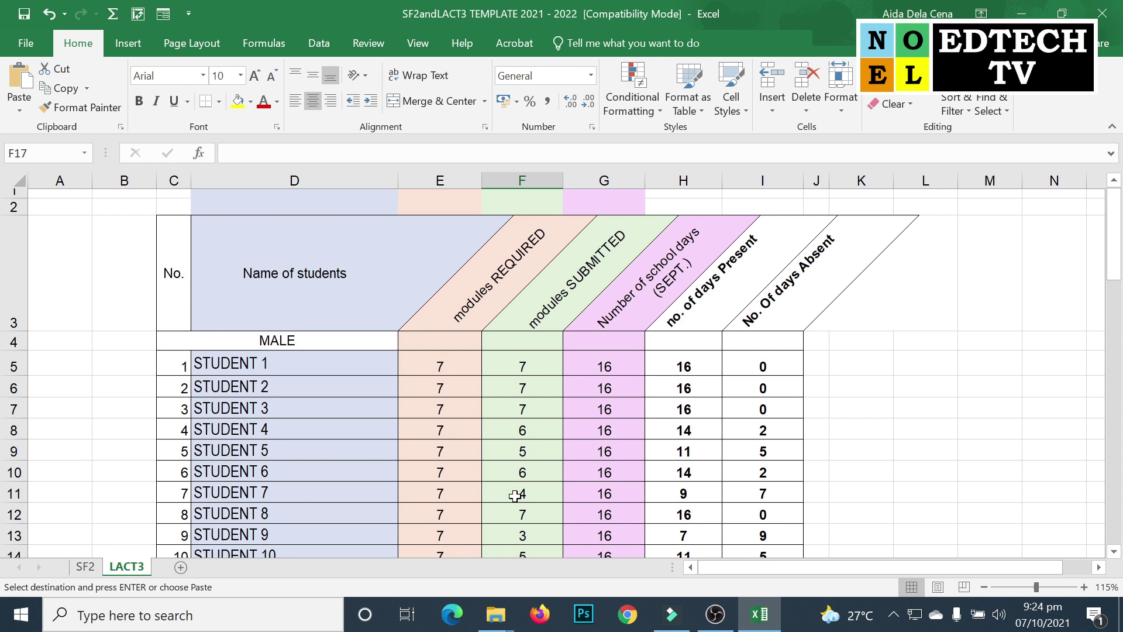
scroll(515, 496, "down", 2)
key("Return")
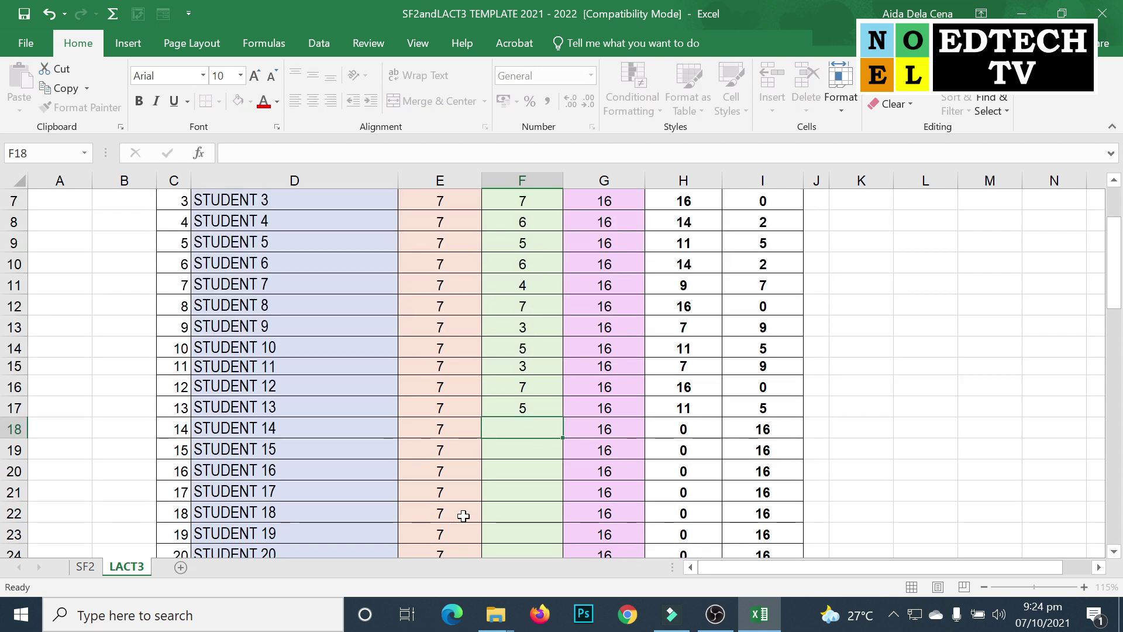
type("6")
key("Return")
type("4")
key("Return")
type("7")
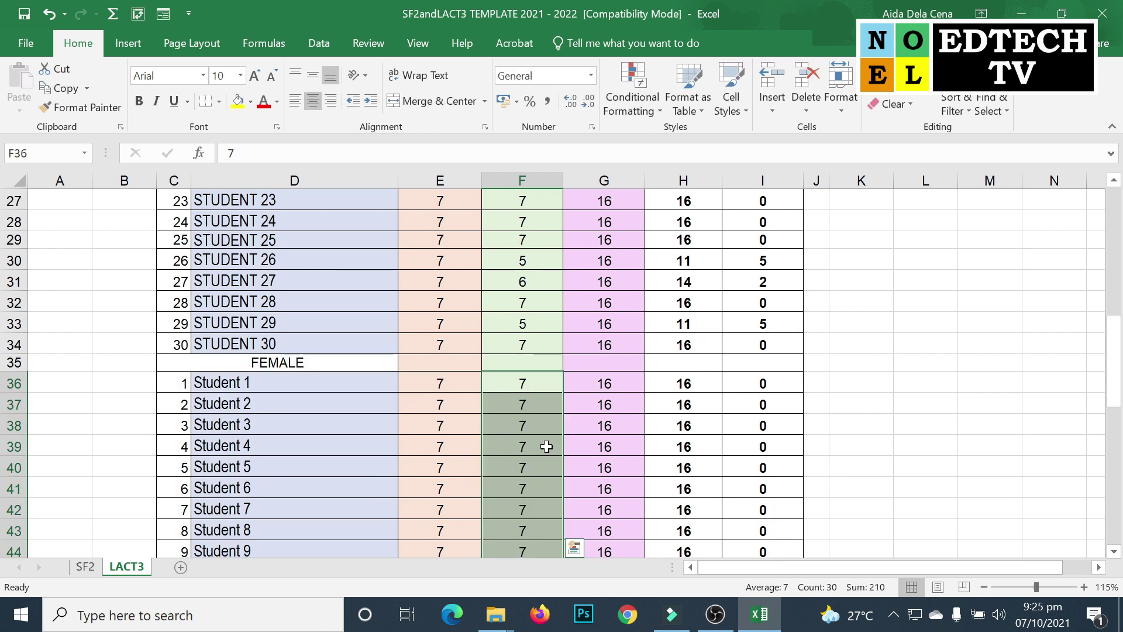
Step: Review the male and female absent and present totals on SF2 and the module and attendance figures on LACT3
left_click(547, 446)
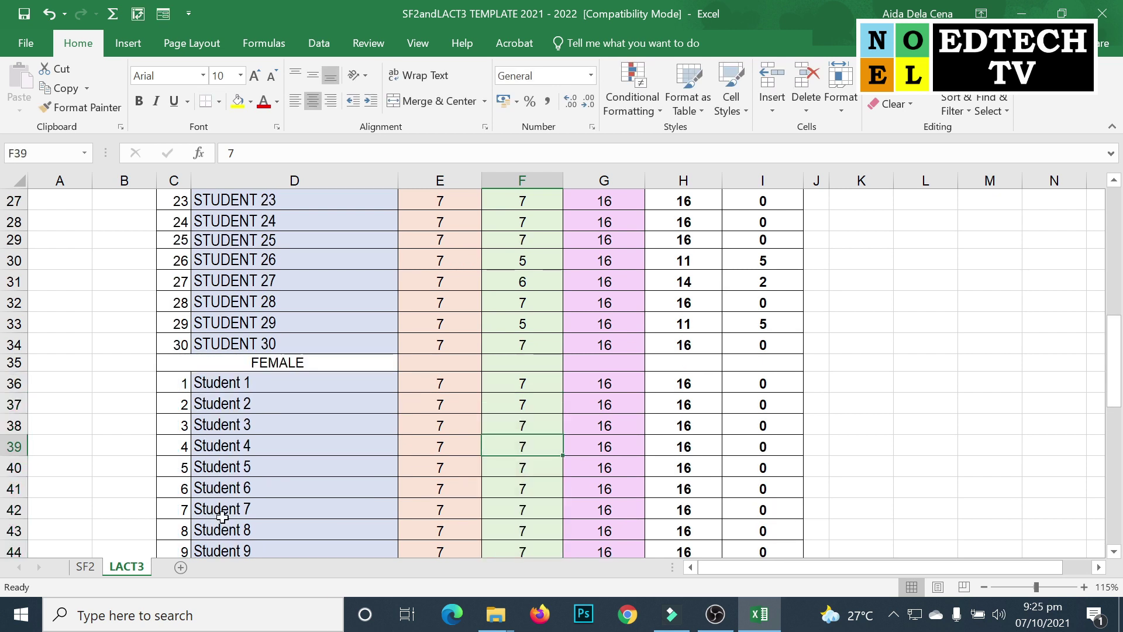
scroll(222, 517, "up", 9)
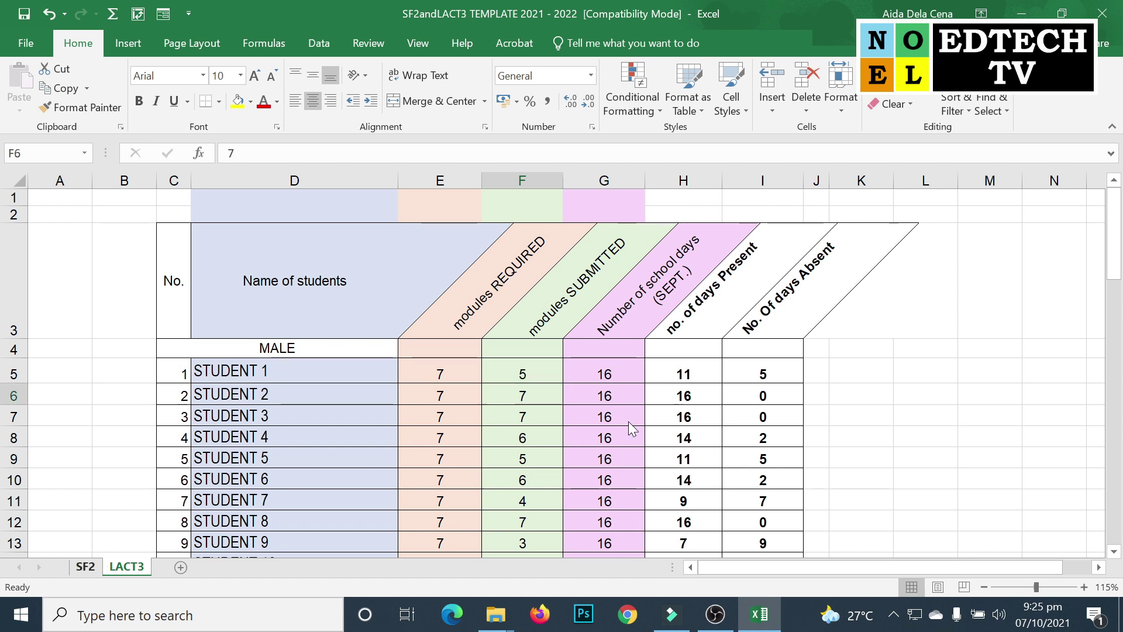
key("ctrl+Page_Up")
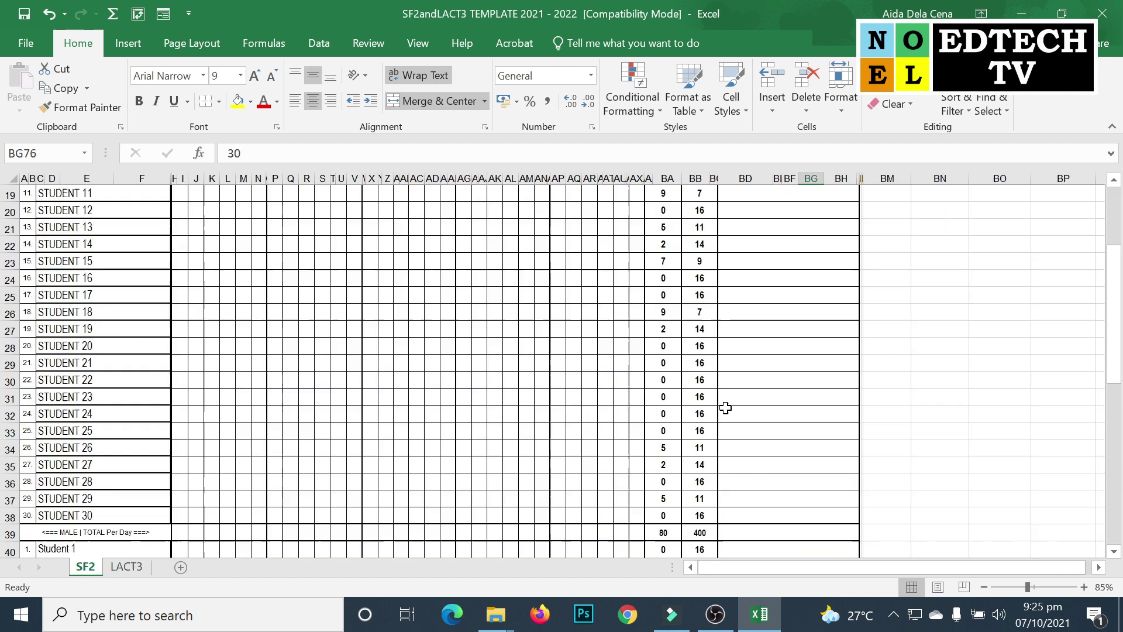
scroll(740, 418, "down", 11)
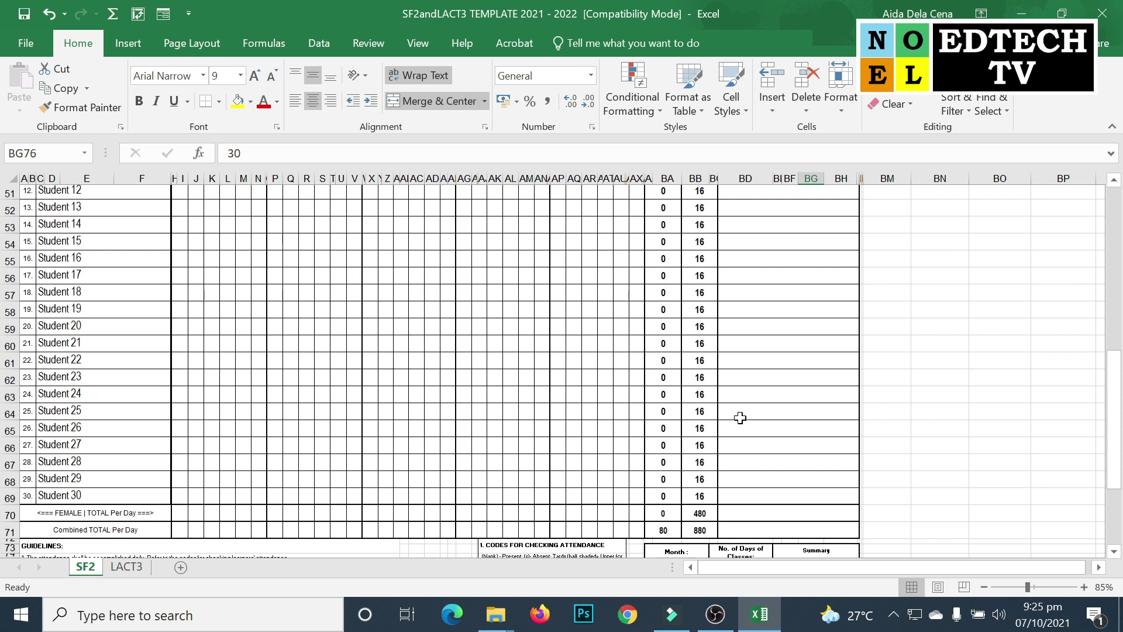
key("ctrl+Page_Down")
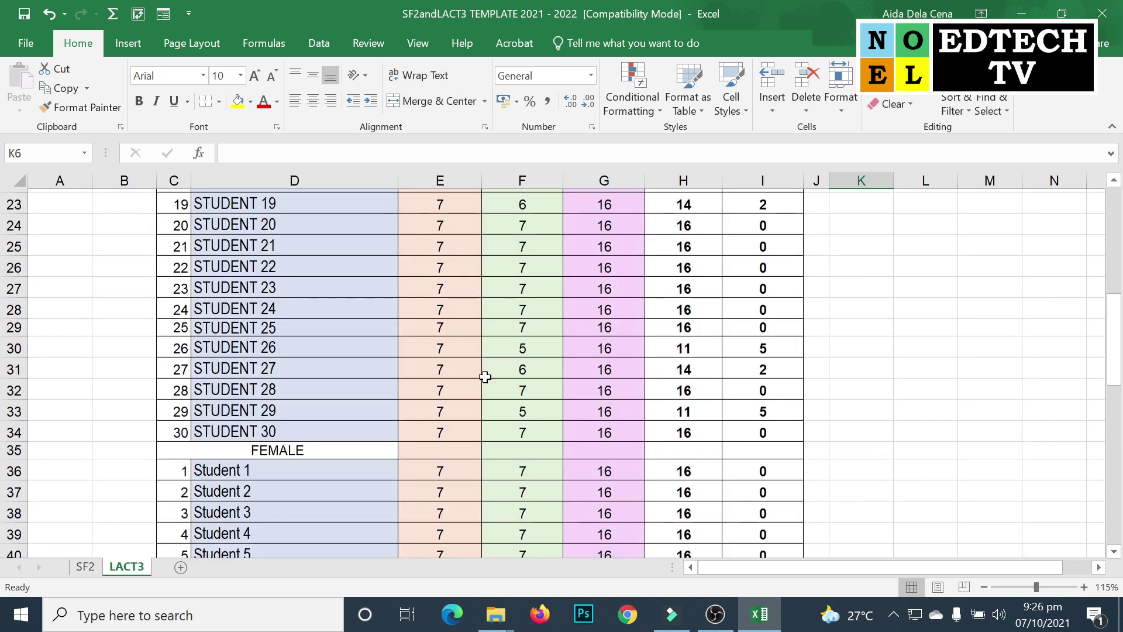
scroll(484, 376, "down", 7)
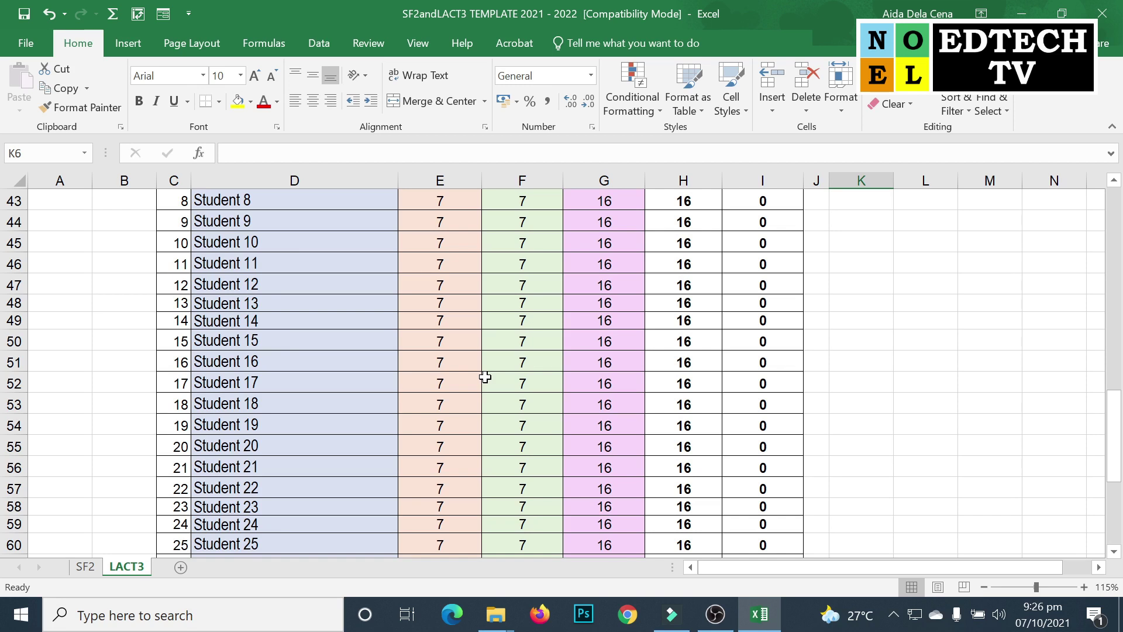
scroll(834, 383, "up", 10)
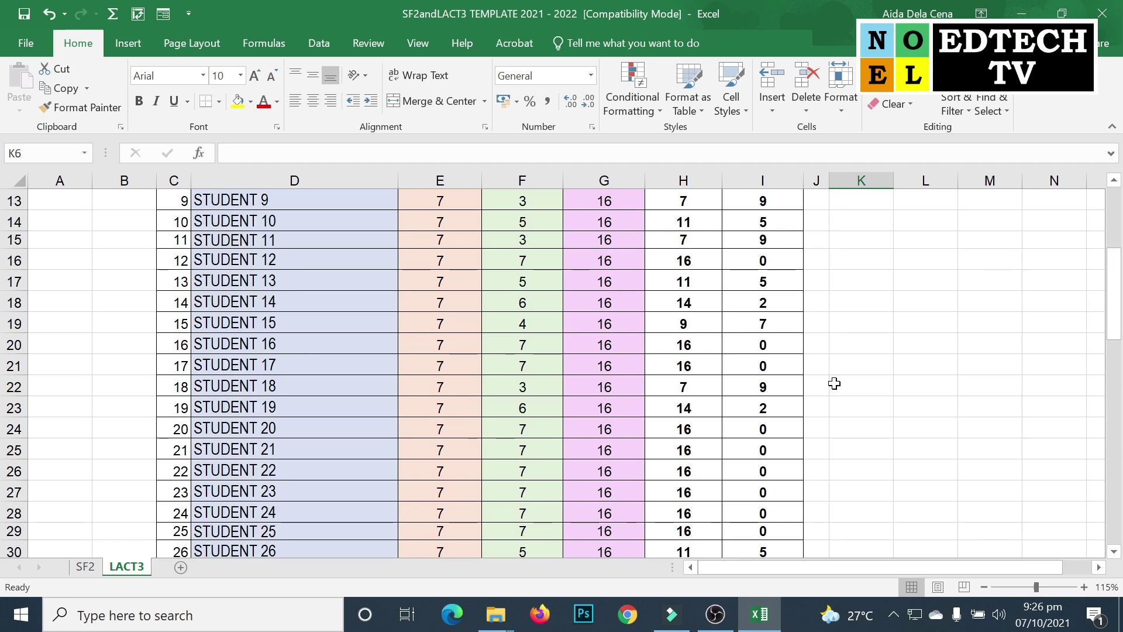
scroll(833, 383, "up", 4)
left_click(852, 421)
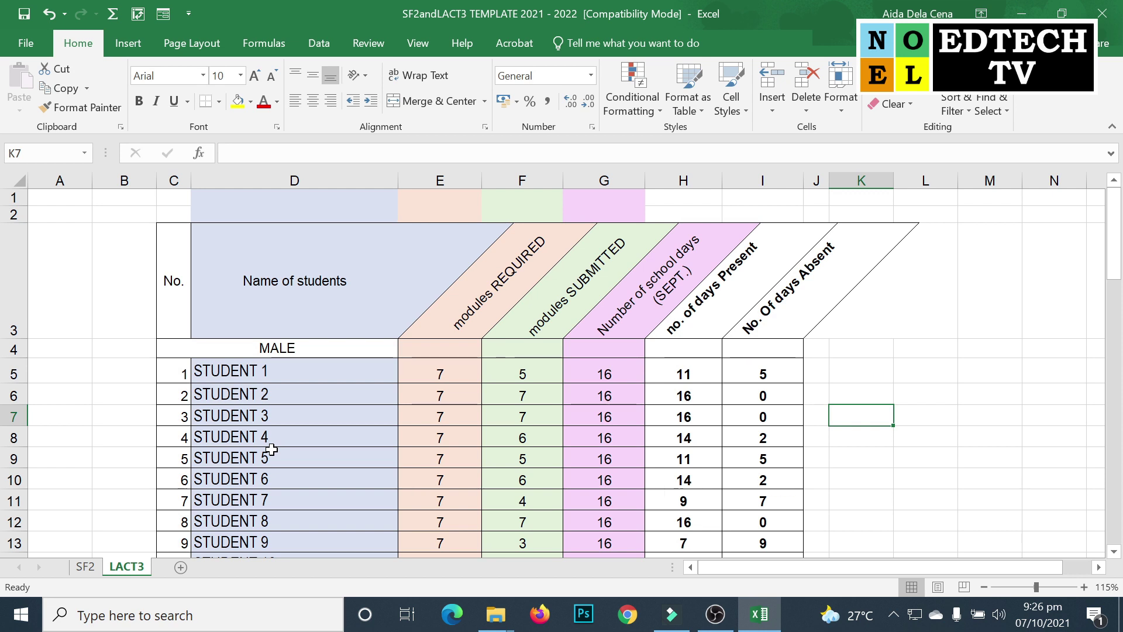
Step: Set the modules submitted to 7 for male STUDENT 1 and STUDENT 4 on the LACT3 sheet
left_click(523, 375)
type("7")
key("Return")
key("Down")
key("Down")
type("7")
key("Return")
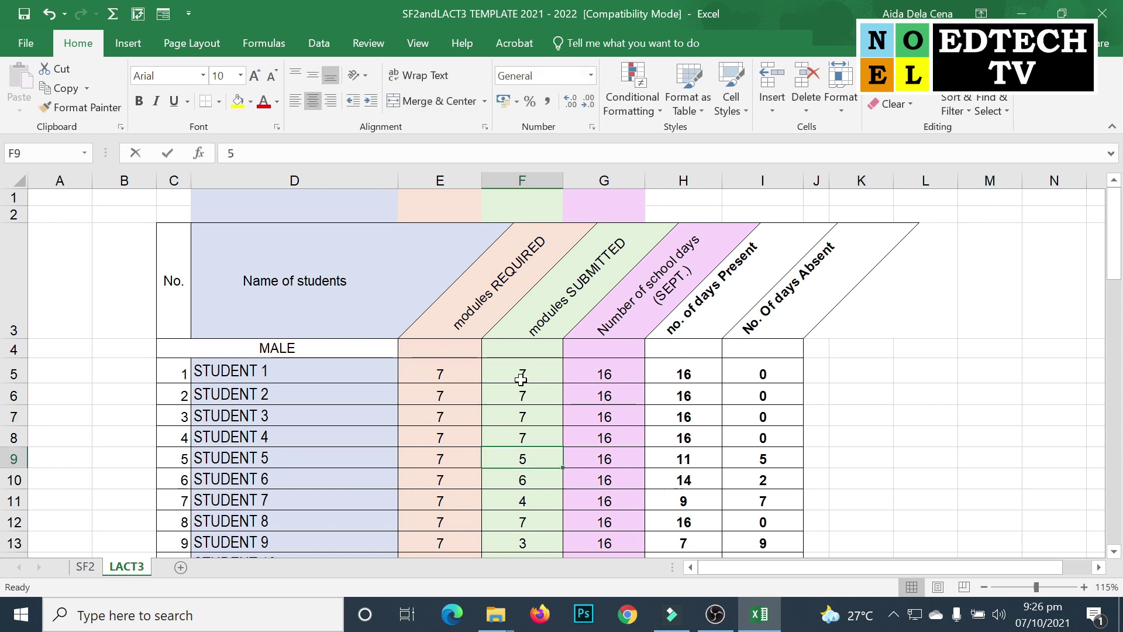